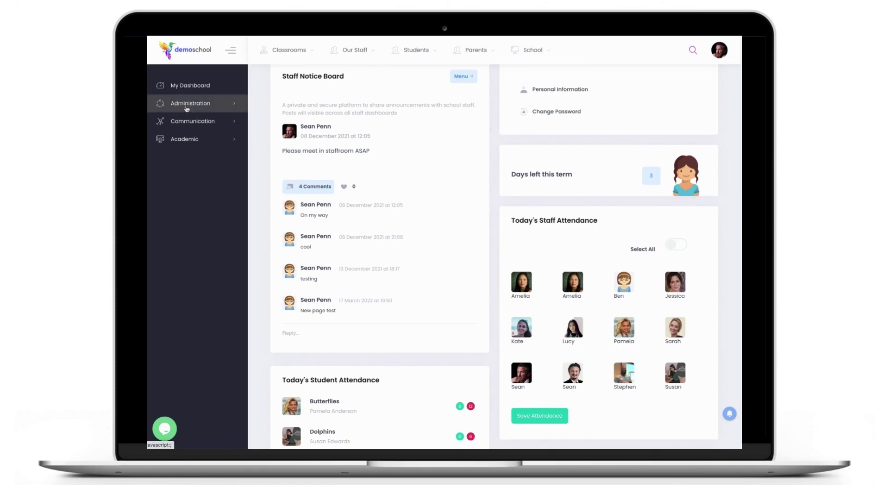
- Open the school's invoicing transactions and review the invoices and payments listed for February 2022
{"action": "left_click", "coordinate": [186, 105]}
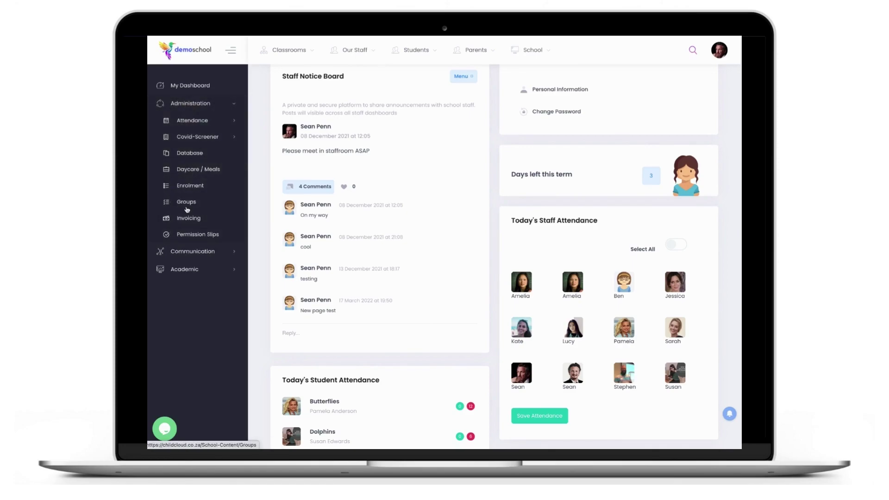
{"action": "left_click", "coordinate": [188, 218]}
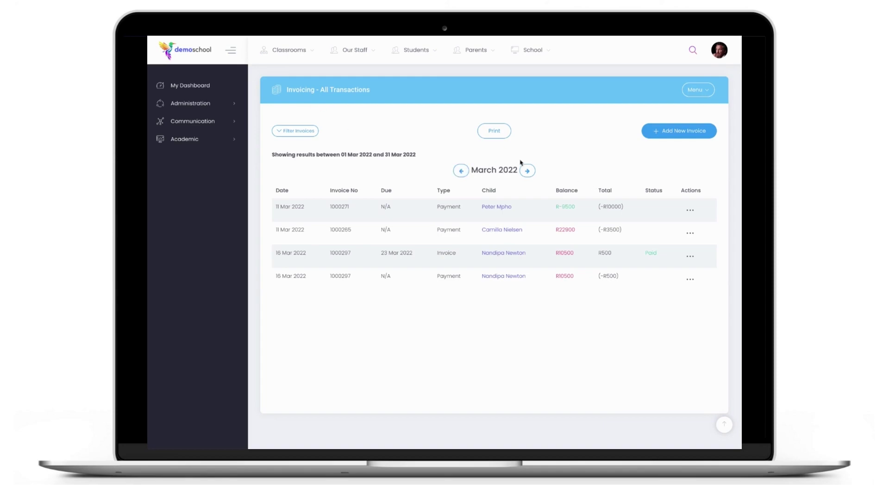
{"action": "left_click", "coordinate": [461, 172]}
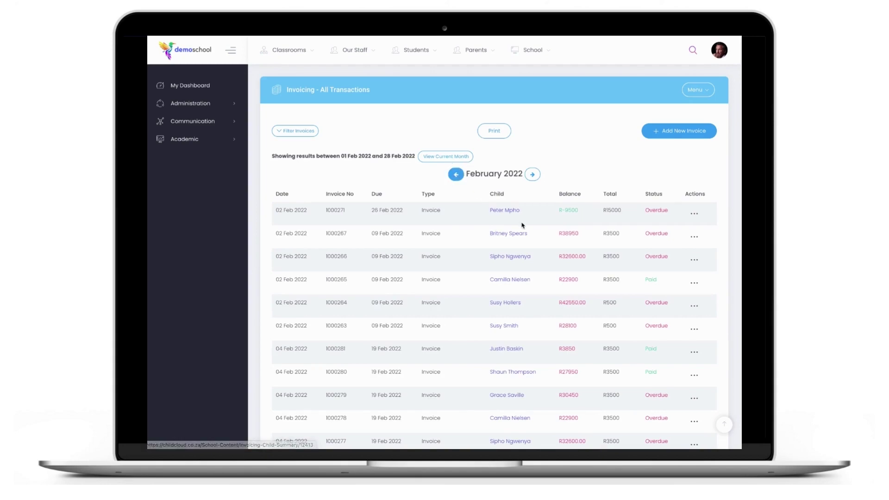
{"action": "scroll", "coordinate": [512, 268], "scroll_direction": "down", "scroll_amount": 1}
{"action": "scroll", "coordinate": [512, 268], "scroll_direction": "down", "scroll_amount": 1}
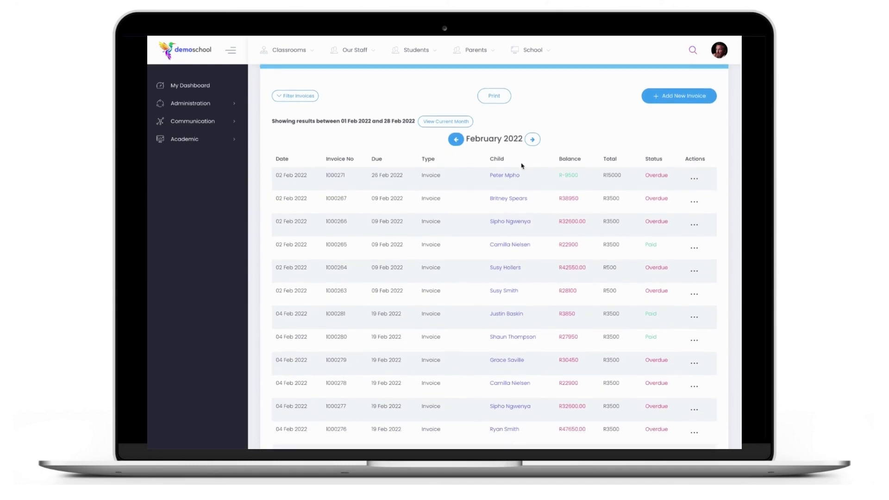
{"action": "scroll", "coordinate": [516, 152], "scroll_direction": "down", "scroll_amount": 2}
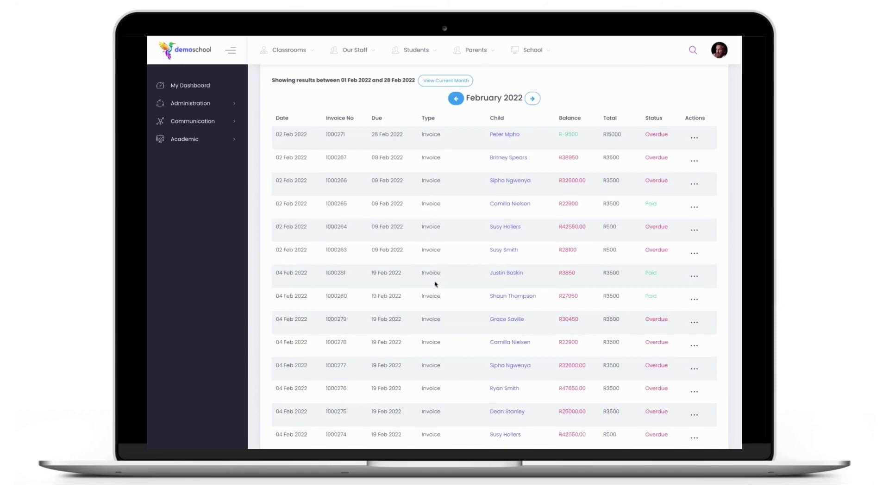
{"action": "scroll", "coordinate": [436, 287], "scroll_direction": "down", "scroll_amount": 4}
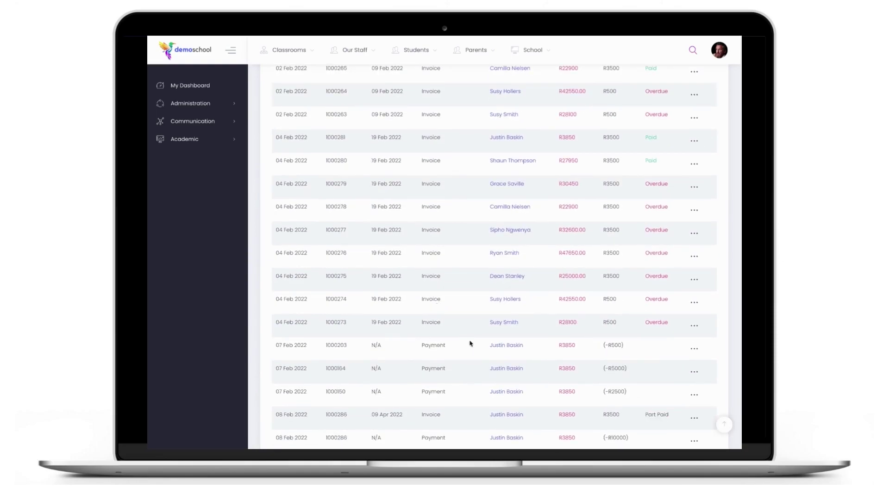
{"action": "scroll", "coordinate": [419, 353], "scroll_direction": "up", "scroll_amount": 5}
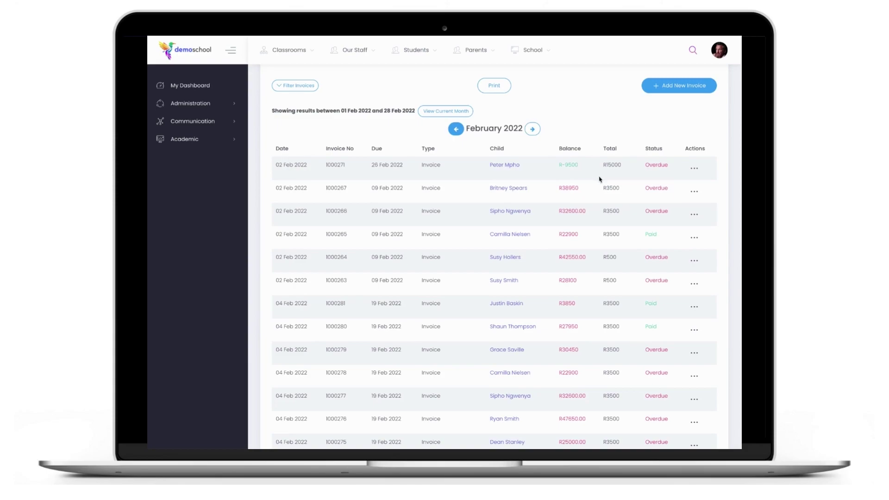
{"action": "scroll", "coordinate": [522, 199], "scroll_direction": "up", "scroll_amount": 1}
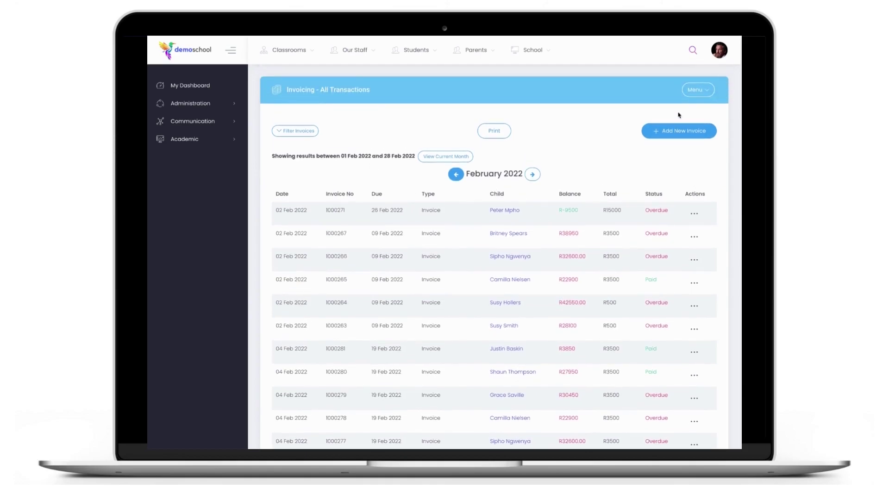
- Open the invoicing settings and set the preferred payment terms to 7 Days
{"action": "left_click", "coordinate": [698, 90]}
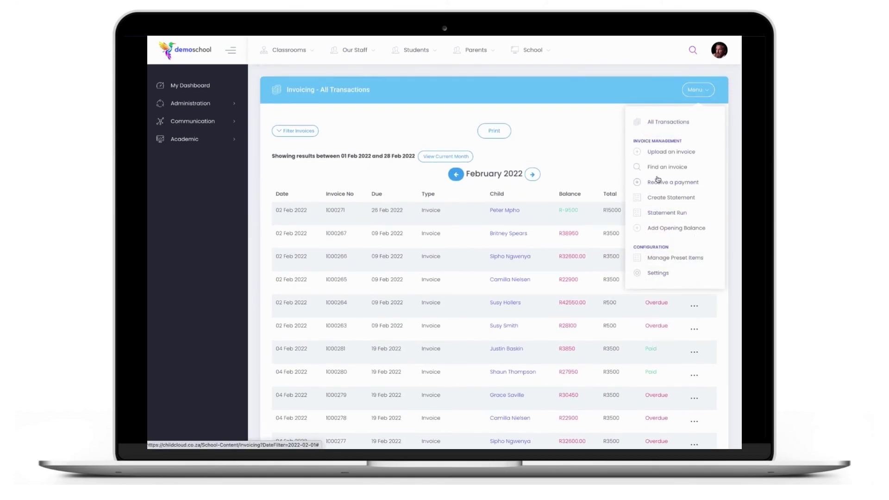
{"action": "left_click", "coordinate": [411, 86]}
{"action": "left_click", "coordinate": [697, 90]}
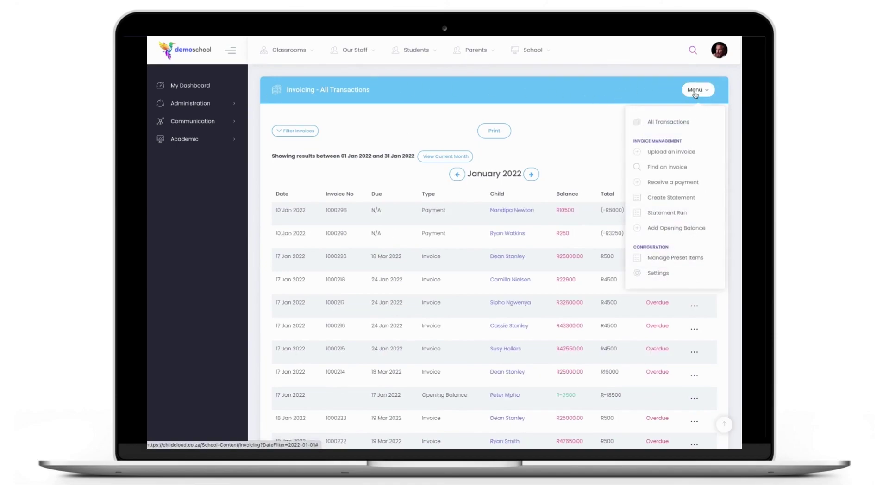
{"action": "left_click", "coordinate": [661, 276]}
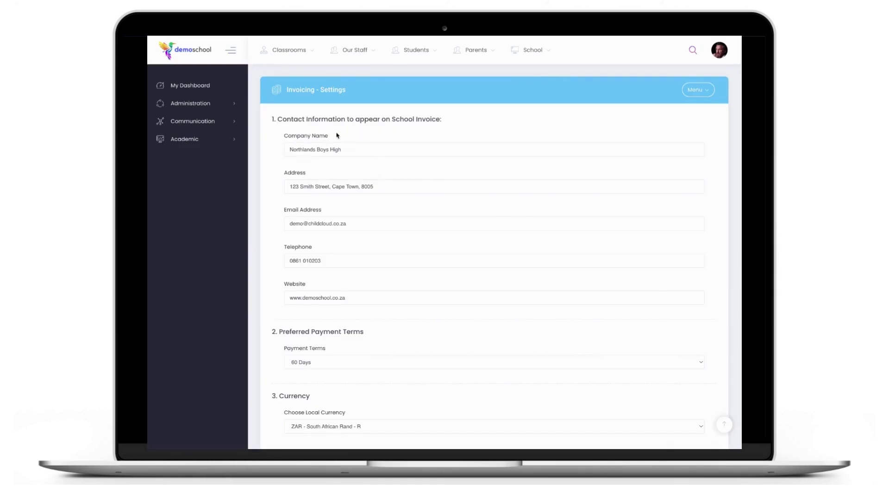
{"action": "scroll", "coordinate": [389, 220], "scroll_direction": "down", "scroll_amount": 4}
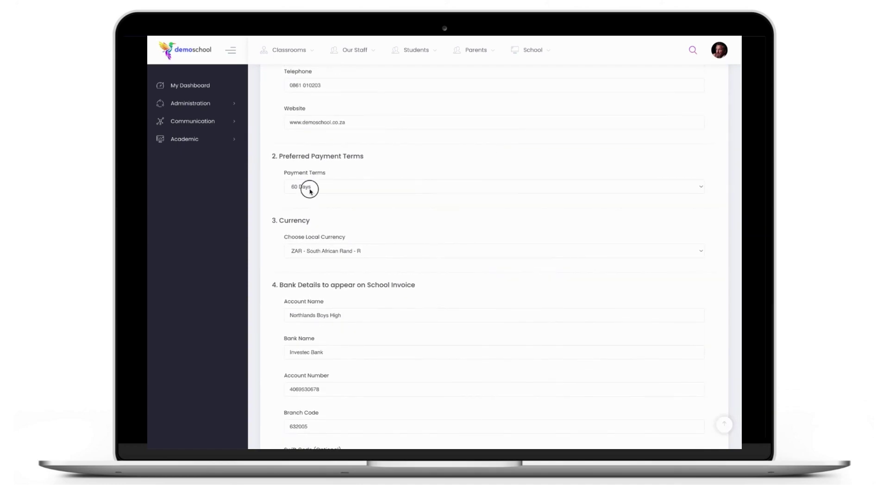
{"action": "left_click", "coordinate": [310, 187]}
{"action": "left_click", "coordinate": [311, 160]}
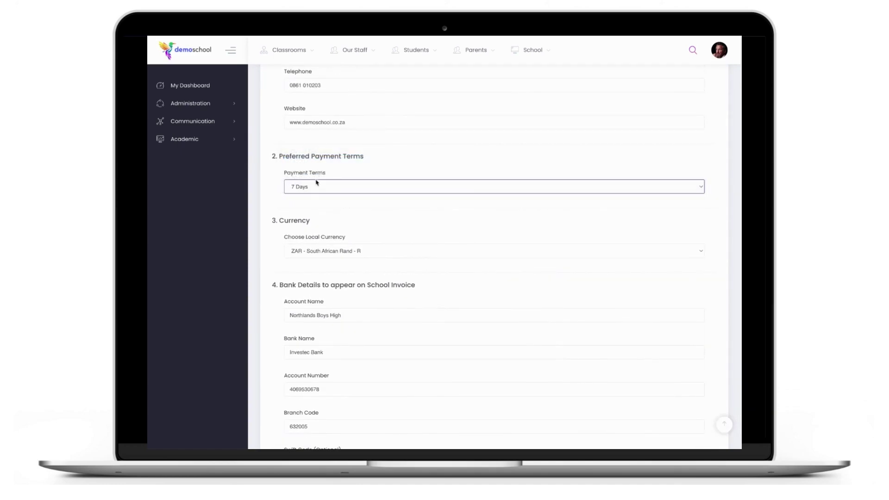
- Select ZAR - South African Rand - R as the local currency, and save the invoicing settings
{"action": "scroll", "coordinate": [397, 231], "scroll_direction": "down", "scroll_amount": 1}
{"action": "left_click", "coordinate": [345, 194]}
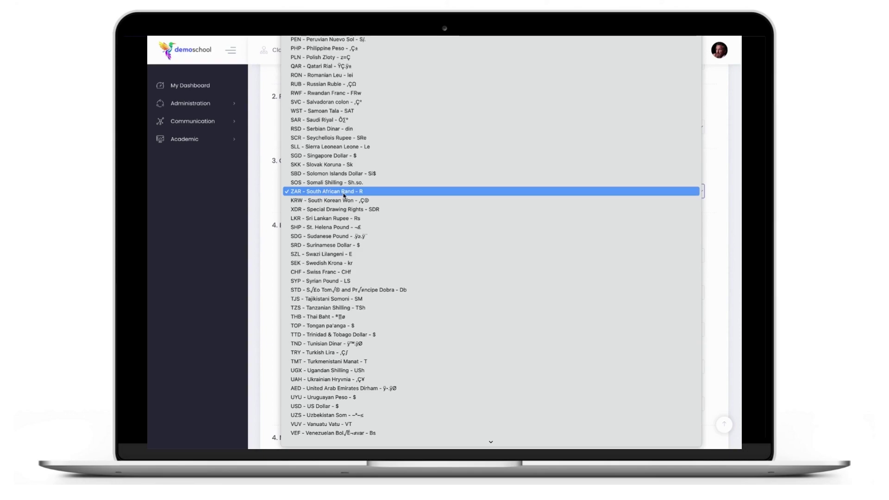
{"action": "left_click", "coordinate": [344, 195]}
{"action": "scroll", "coordinate": [465, 303], "scroll_direction": "down", "scroll_amount": 2}
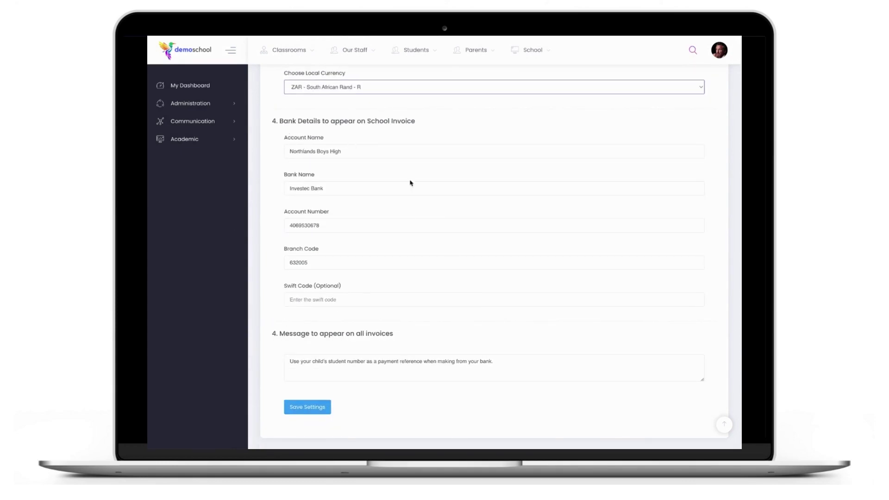
{"action": "scroll", "coordinate": [359, 257], "scroll_direction": "down", "scroll_amount": 1}
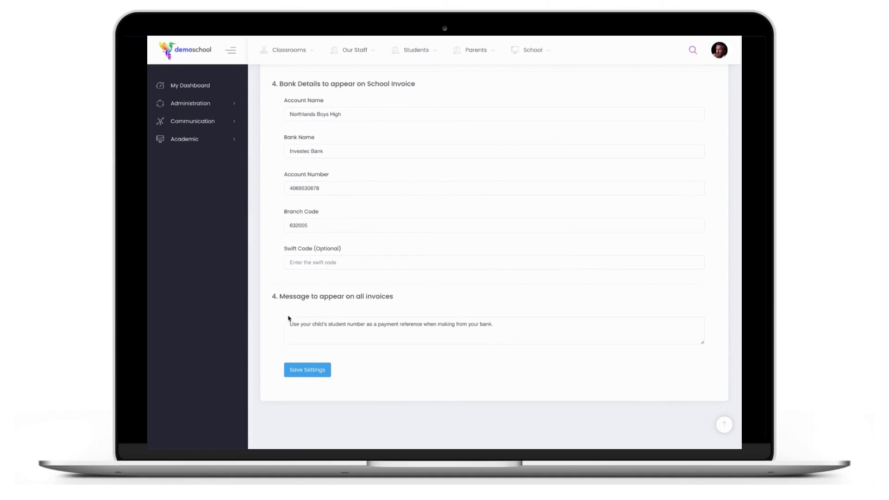
{"action": "left_click_drag", "start_coordinate": [290, 325], "coordinate": [504, 325]}
{"action": "left_click", "coordinate": [459, 369]}
{"action": "left_click", "coordinate": [310, 371]}
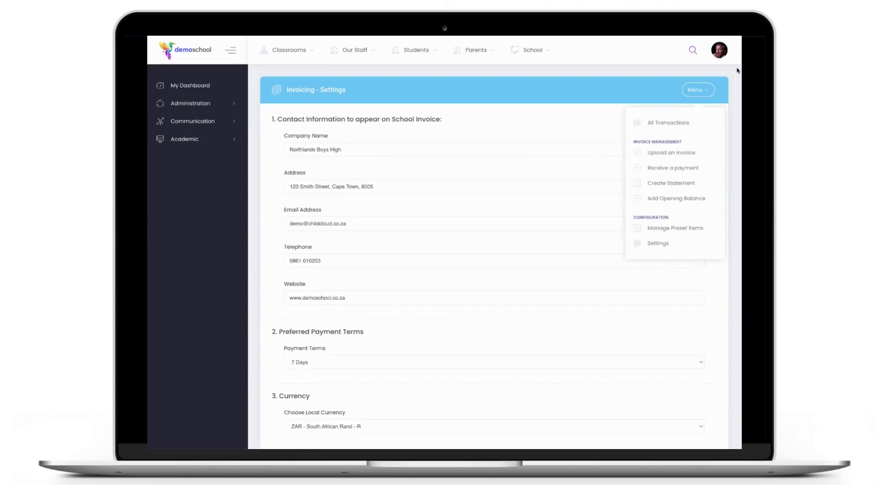
- Open the preset invoice items to review their descriptions, and postpone the Apple ID alert
{"action": "mouse_move", "coordinate": [697, 89]}
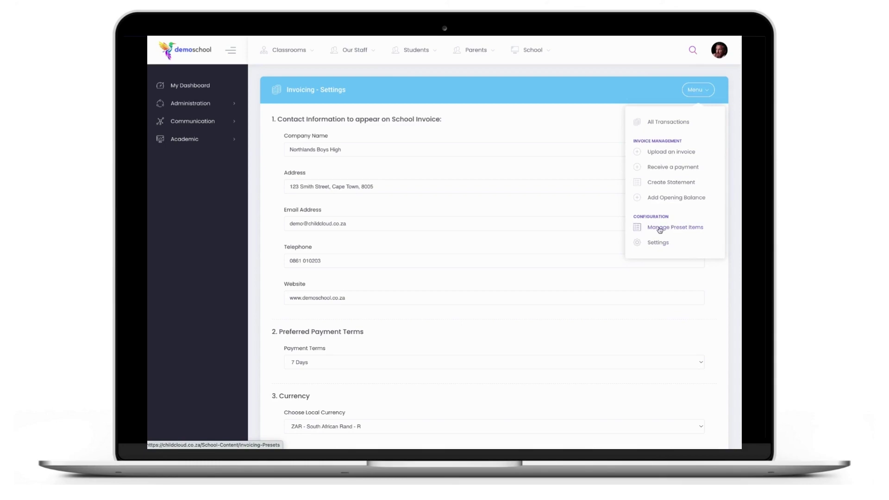
{"action": "left_click", "coordinate": [683, 229]}
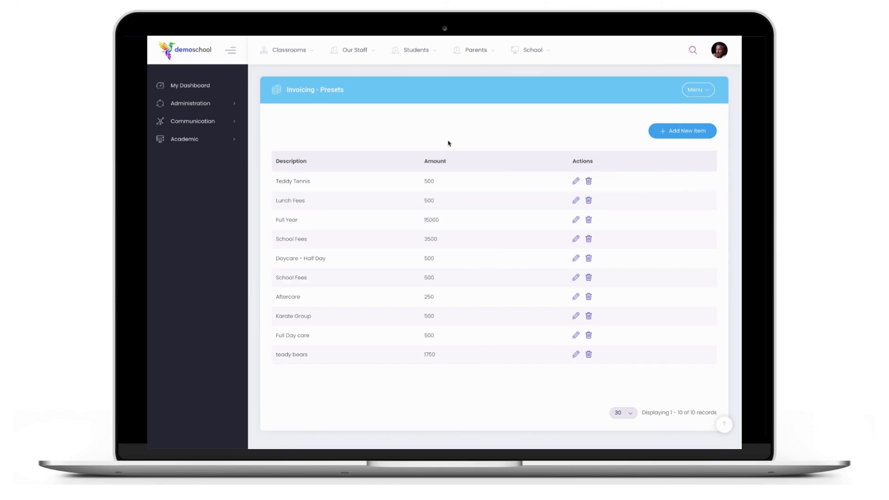
{"action": "triple_click", "coordinate": [279, 182]}
{"action": "triple_click", "coordinate": [291, 200]}
{"action": "triple_click", "coordinate": [279, 220]}
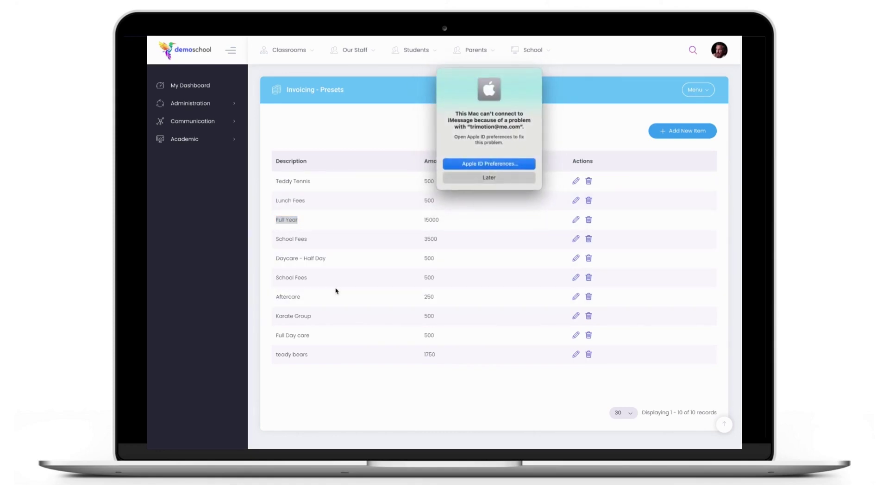
{"action": "left_click", "coordinate": [487, 176]}
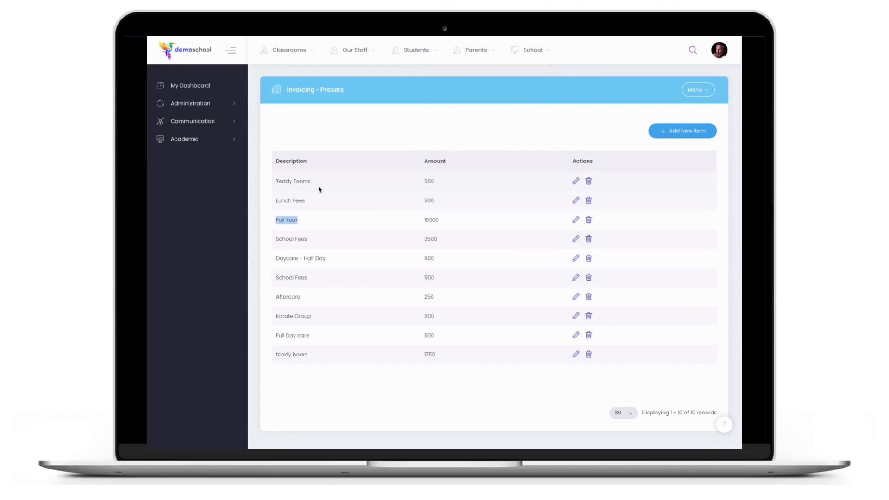
- Add a preset invoice item described as "Term 2 - School Fee's" with an amount of 1500
{"action": "left_click", "coordinate": [684, 132]}
{"action": "left_click", "coordinate": [379, 103]}
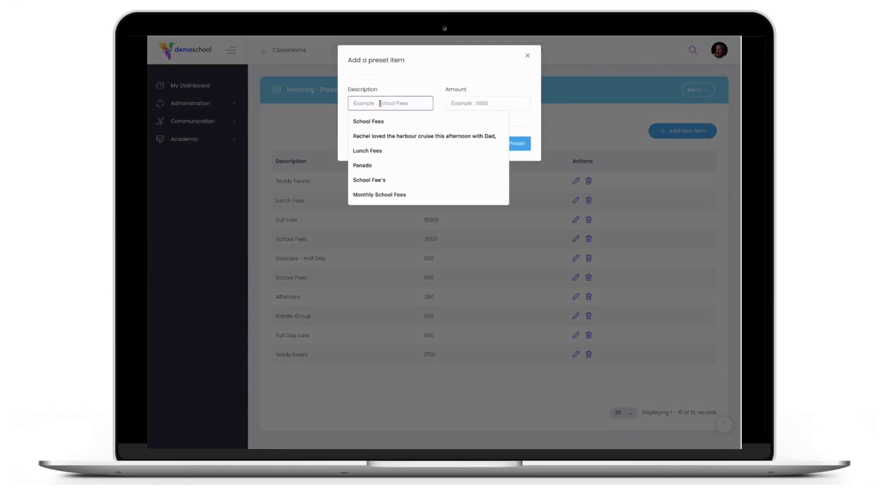
{"action": "type", "text": "Term 2 - School Fee's"}
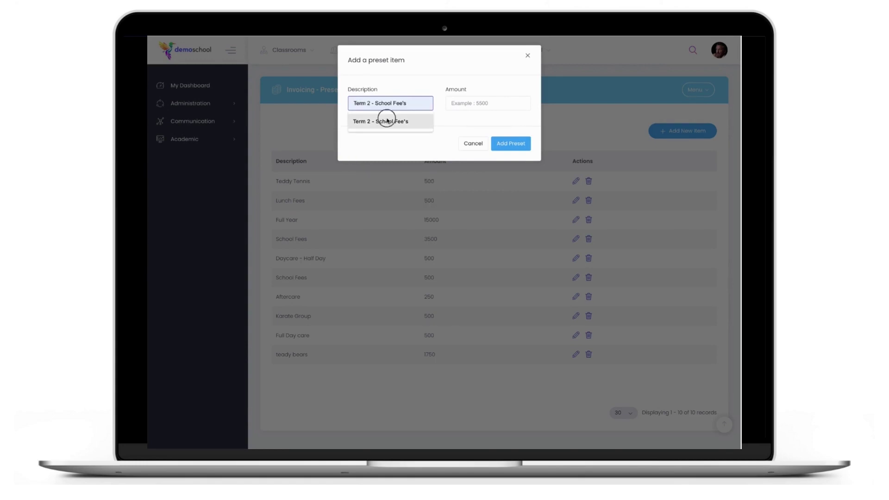
{"action": "left_click", "coordinate": [387, 120]}
{"action": "left_click", "coordinate": [479, 103]}
{"action": "type", "text": "1500"}
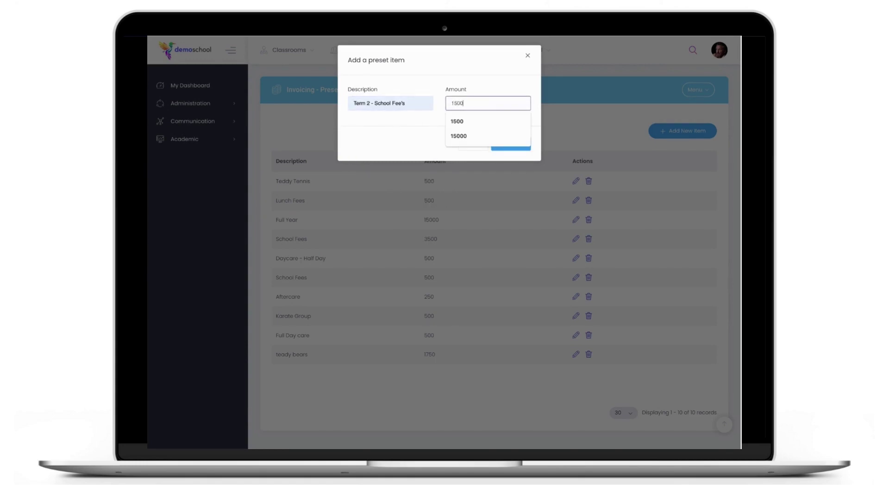
{"action": "left_click", "coordinate": [468, 120]}
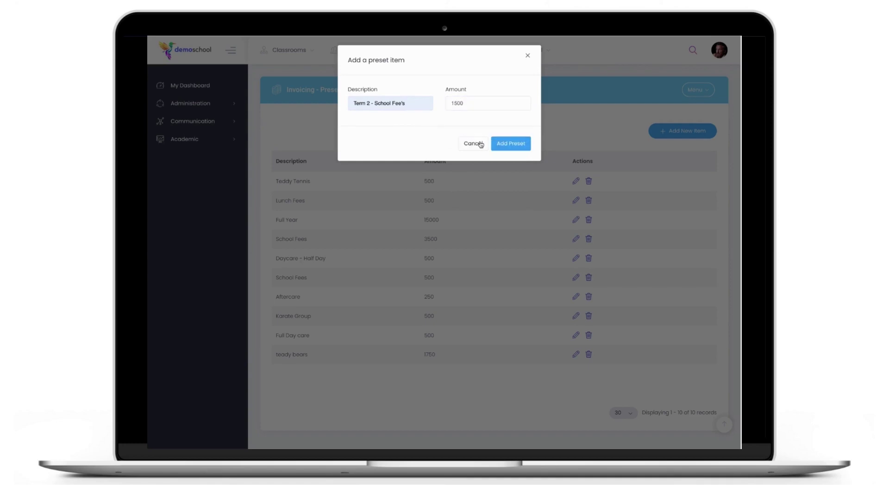
{"action": "left_click", "coordinate": [450, 103]}
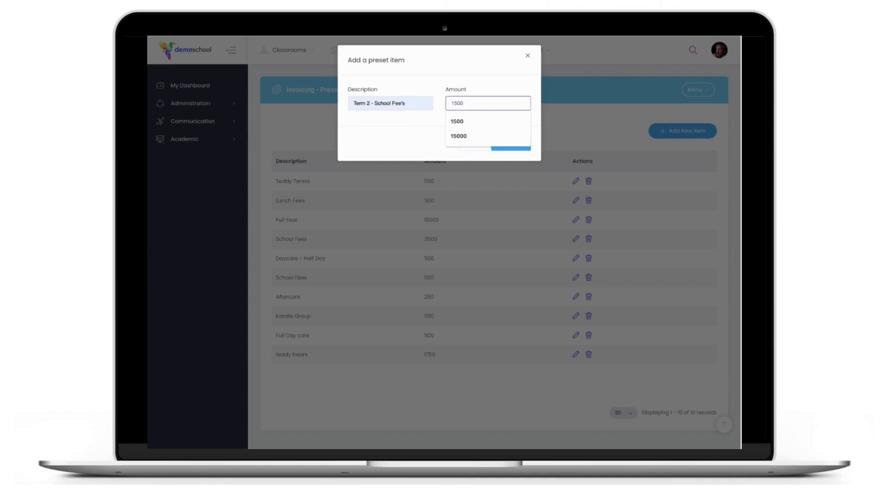
{"action": "left_click", "coordinate": [423, 143]}
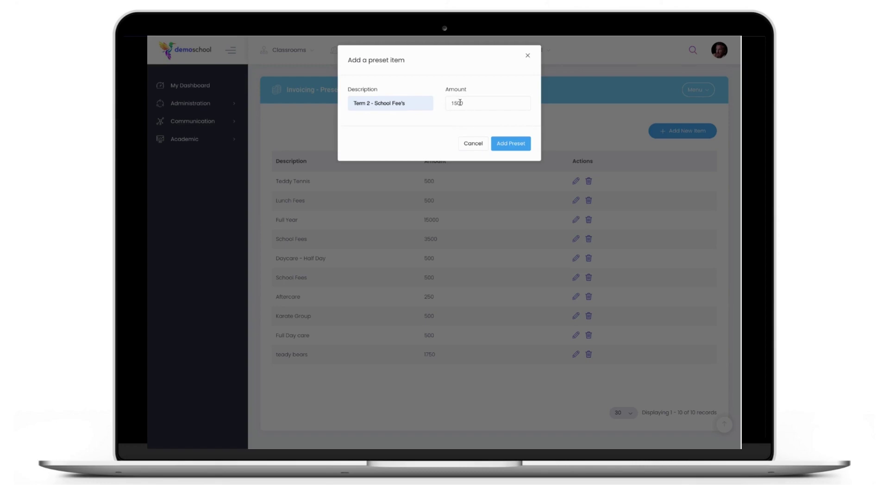
{"action": "left_click", "coordinate": [512, 144]}
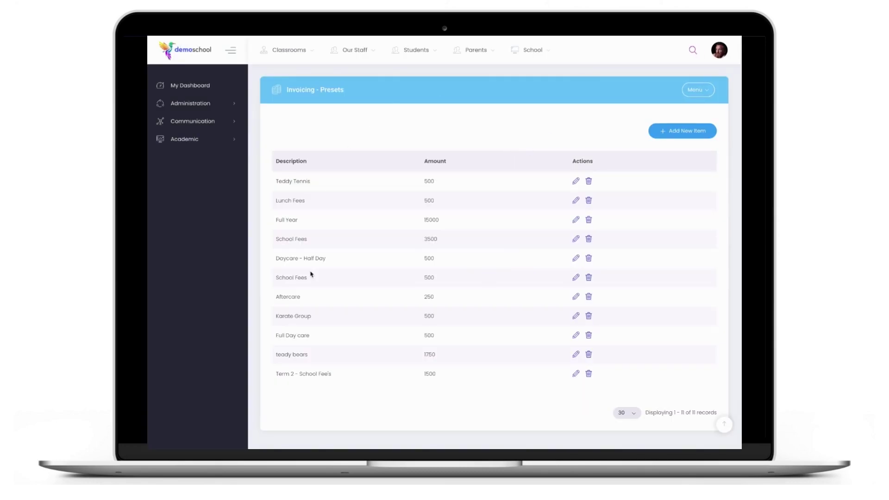
- Start a new invoice and choose the preset "Term 2 - School Fee's" as its first item
{"action": "left_click", "coordinate": [699, 90]}
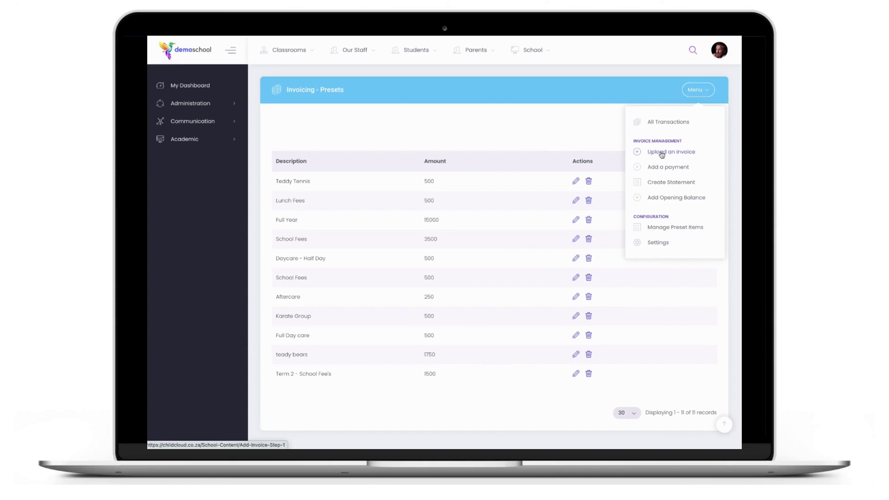
{"action": "left_click", "coordinate": [662, 153]}
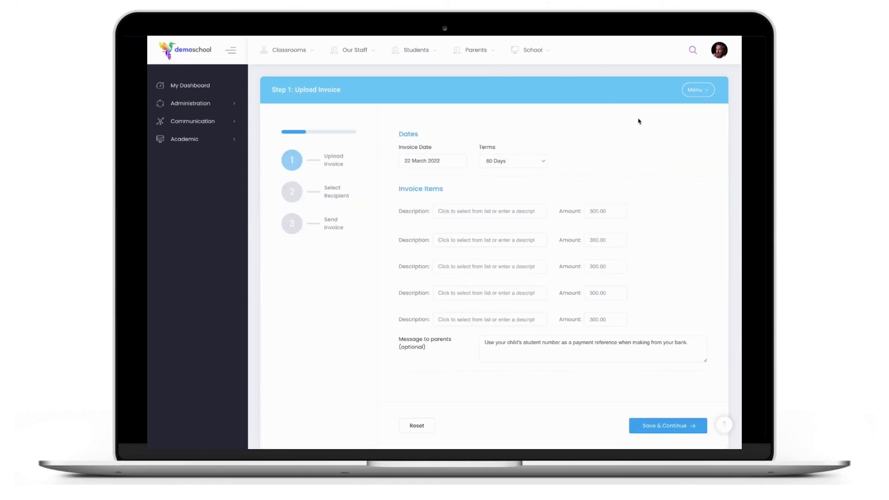
{"action": "left_click", "coordinate": [482, 212]}
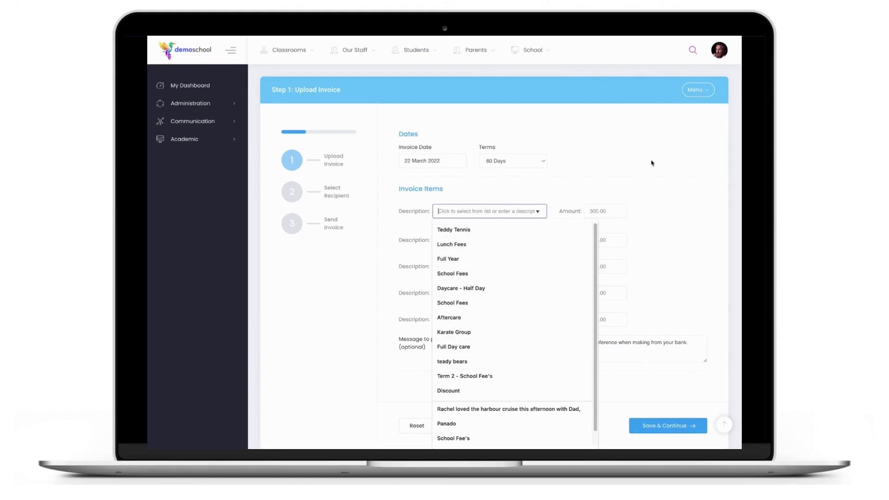
{"action": "left_click", "coordinate": [466, 208]}
{"action": "left_click", "coordinate": [515, 210]}
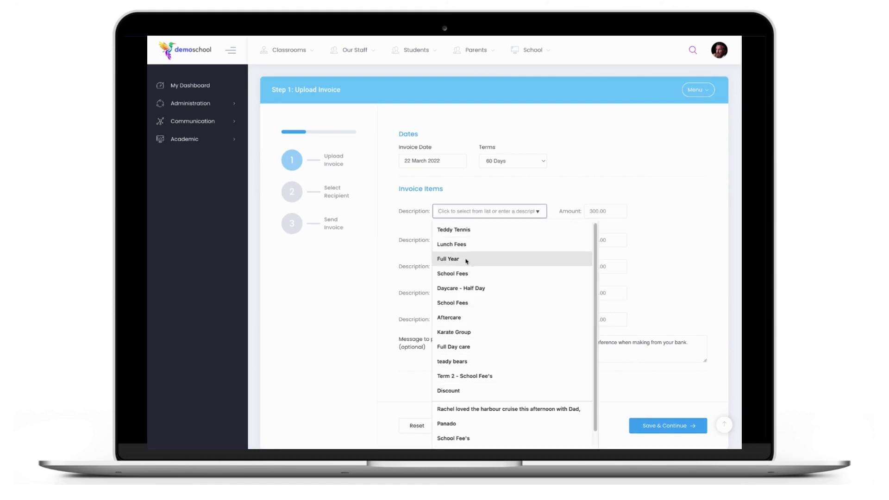
{"action": "left_click", "coordinate": [467, 379]}
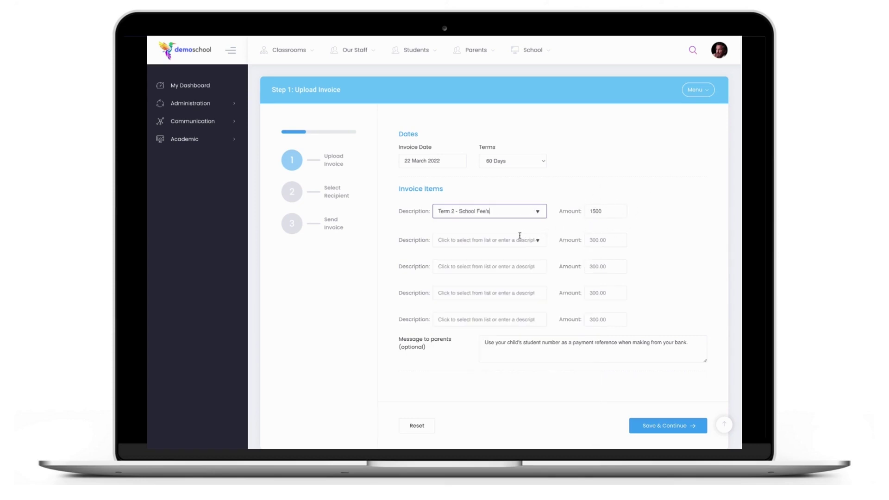
- Choose the preset Discount as the second item of the invoice
{"action": "left_click", "coordinate": [478, 245]}
{"action": "type", "text": "dis"}
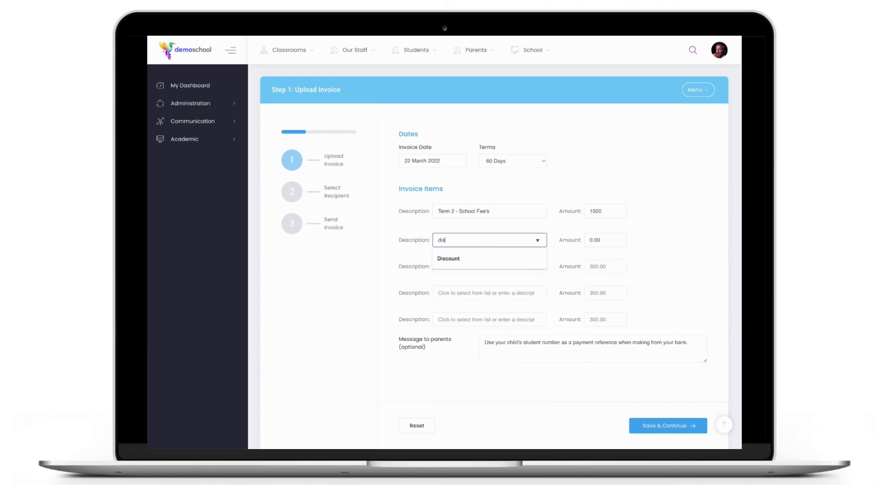
{"action": "type", "text": "c"}
{"action": "left_click", "coordinate": [468, 258]}
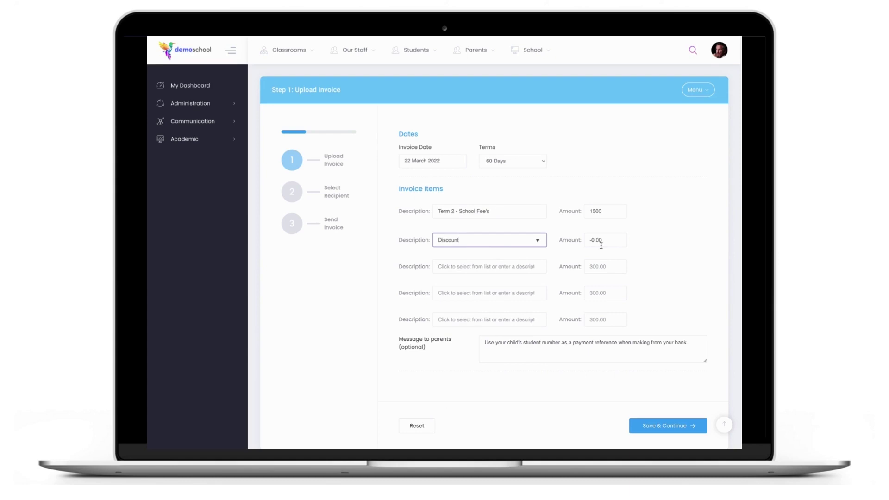
- Change the second item's description to "Credit Note", try starting its amount with a minus sign, and clear the amount
{"action": "double_click", "coordinate": [466, 242]}
{"action": "type", "text": "Credit Note"}
{"action": "double_click", "coordinate": [595, 240]}
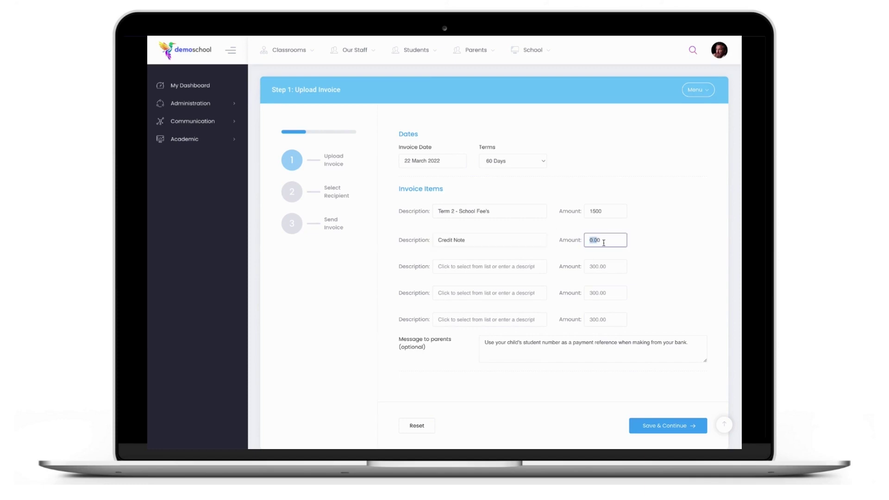
{"action": "type", "text": "-"}
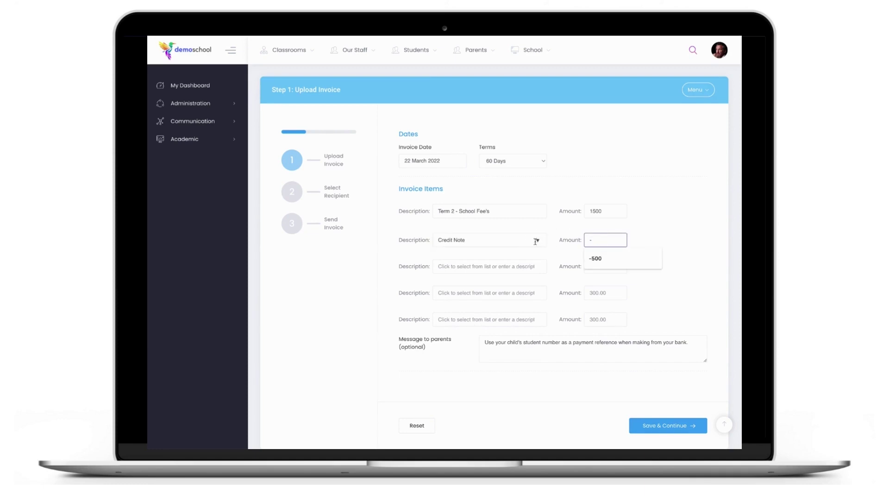
{"action": "key", "text": "BackSpace"}
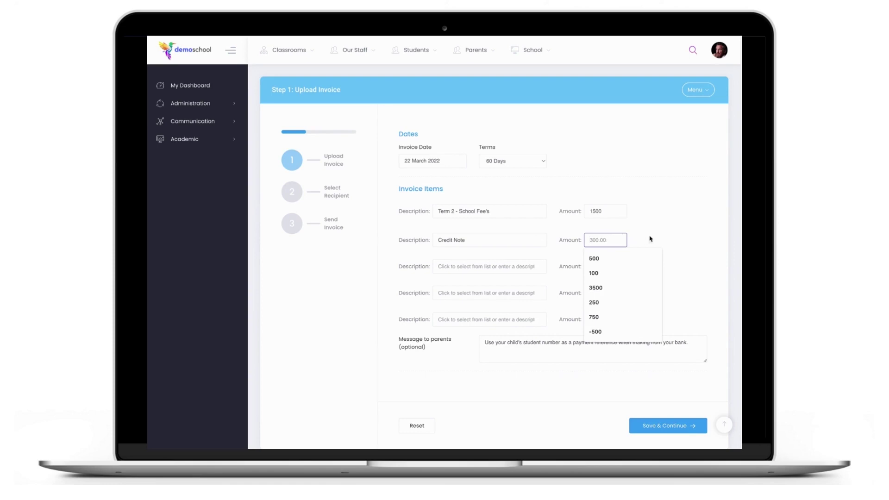
{"action": "left_click", "coordinate": [694, 218]}
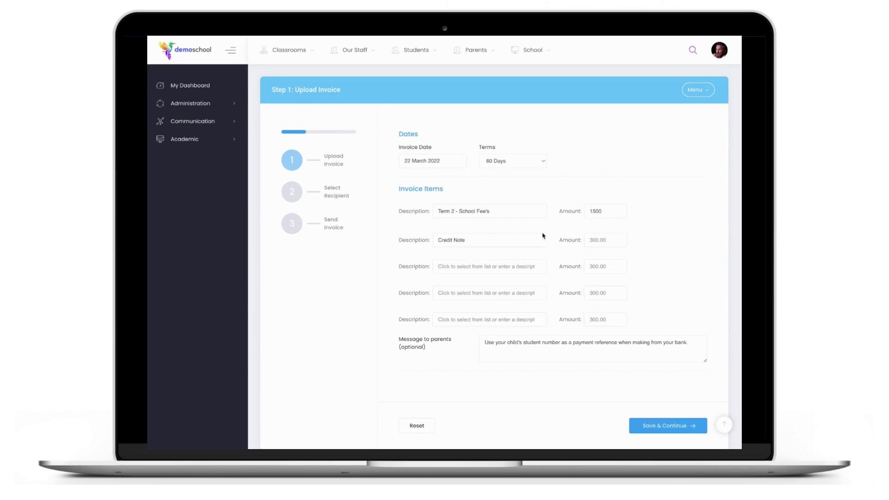
{"action": "scroll", "coordinate": [647, 335], "scroll_direction": "down", "scroll_amount": 1}
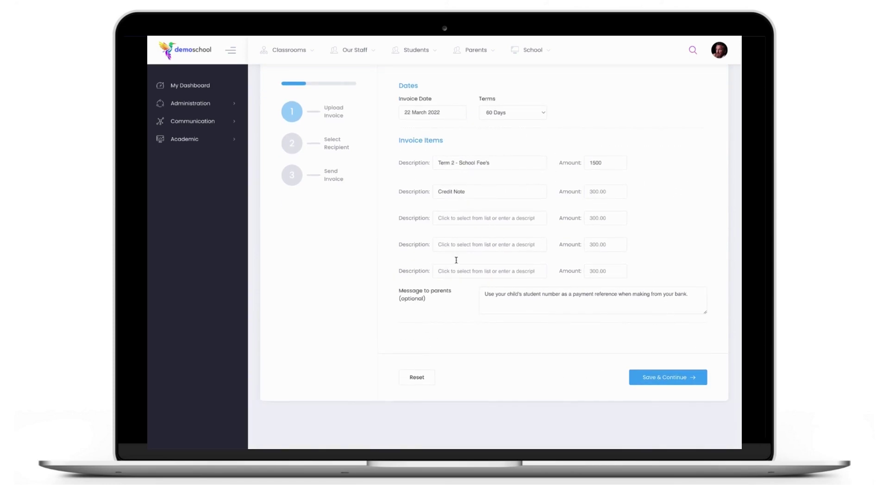
{"action": "scroll", "coordinate": [632, 210], "scroll_direction": "up", "scroll_amount": 1}
- Start over with a blank invoice and choose the preset "Term 2 - School Fee's" as its first item
{"action": "left_click", "coordinate": [694, 90]}
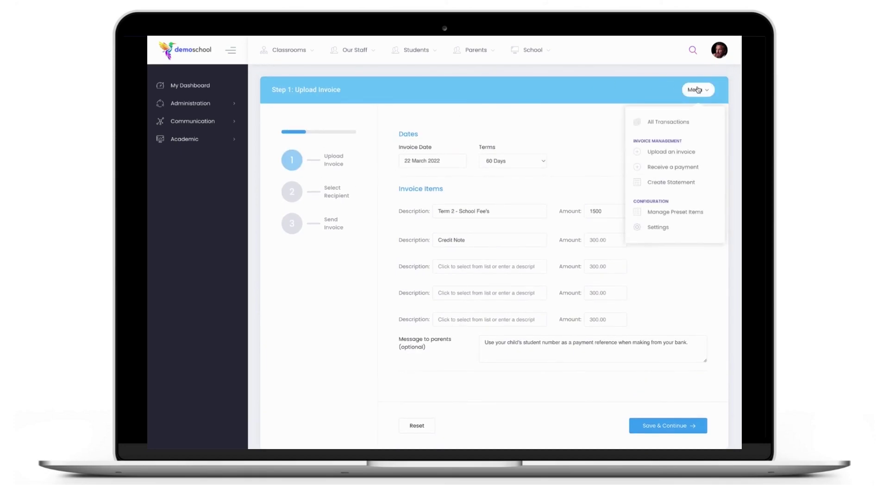
{"action": "left_click", "coordinate": [667, 156]}
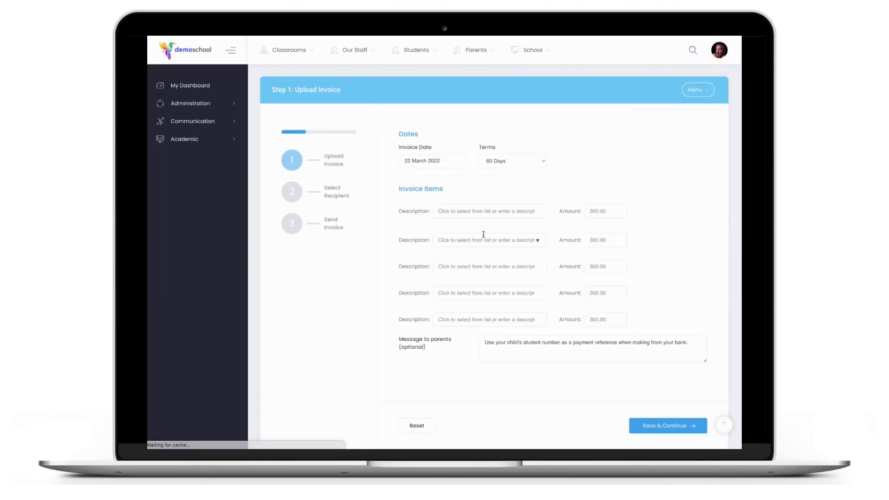
{"action": "left_click", "coordinate": [465, 211]}
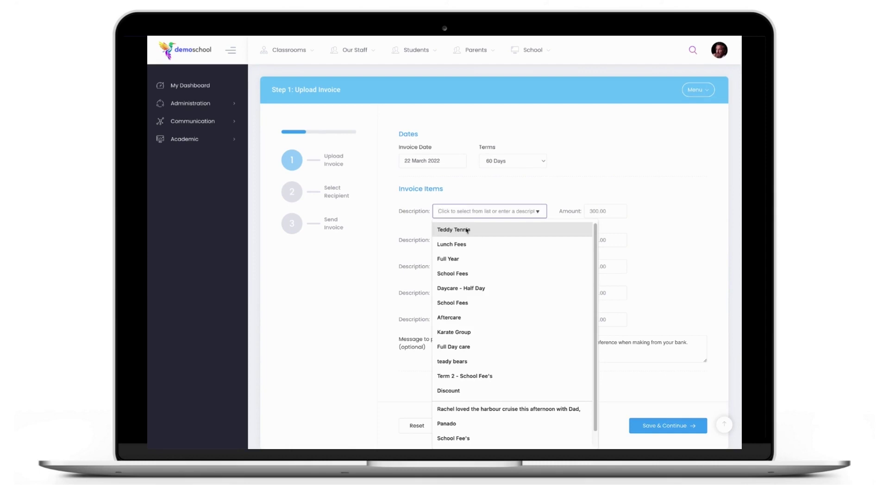
{"action": "left_click", "coordinate": [477, 371]}
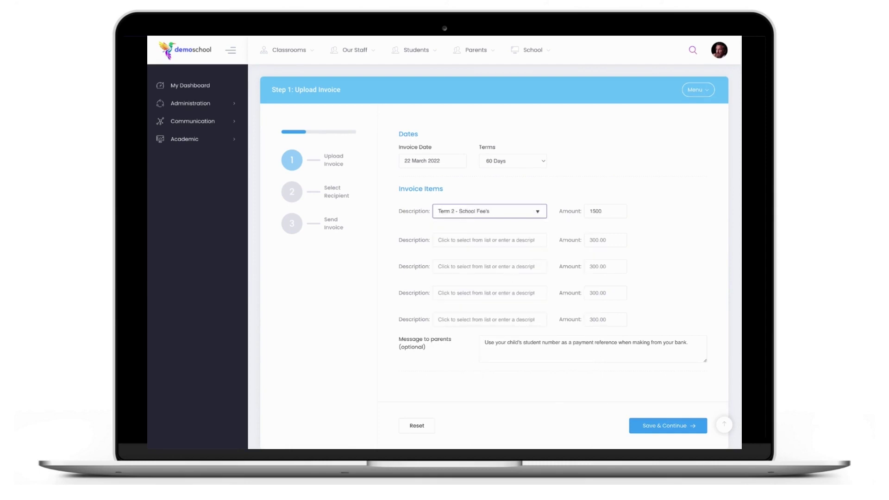
- Set the invoice's payment terms to 7 Days, then save the invoice and continue to the recipient selection
{"action": "scroll", "coordinate": [542, 186], "scroll_direction": "down", "scroll_amount": 2}
{"action": "left_click", "coordinate": [509, 124]}
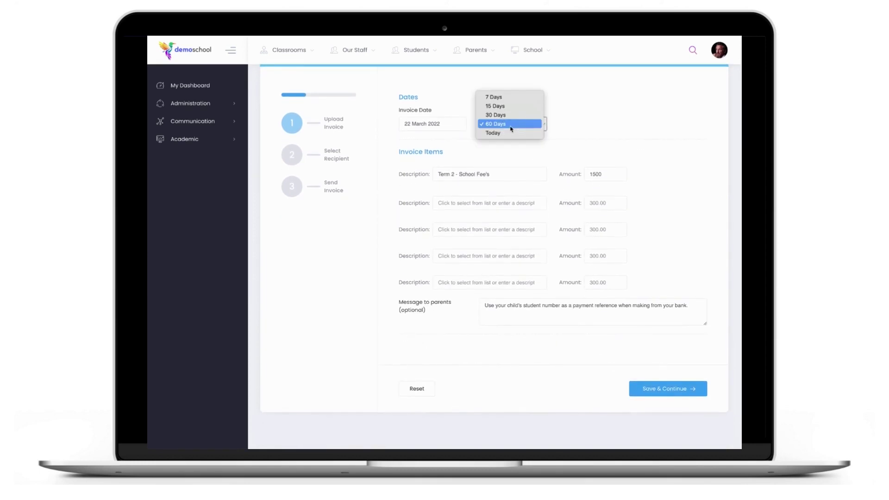
{"action": "left_click", "coordinate": [504, 97]}
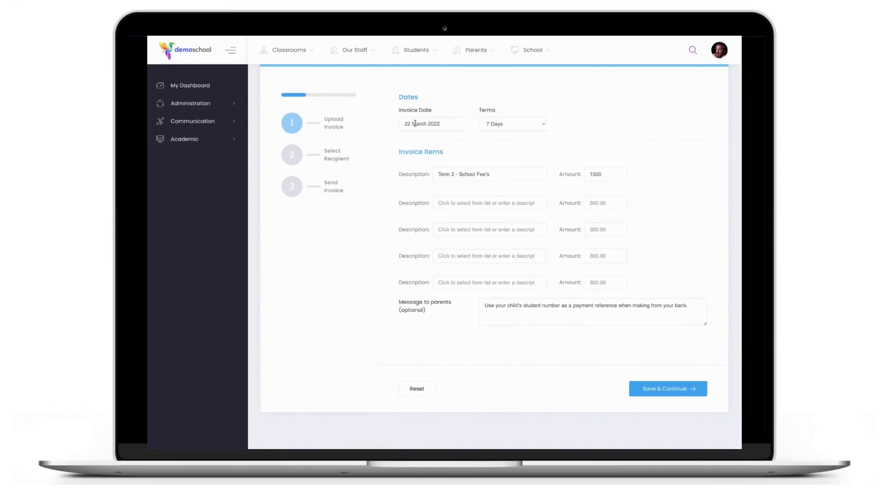
{"action": "left_click", "coordinate": [675, 391]}
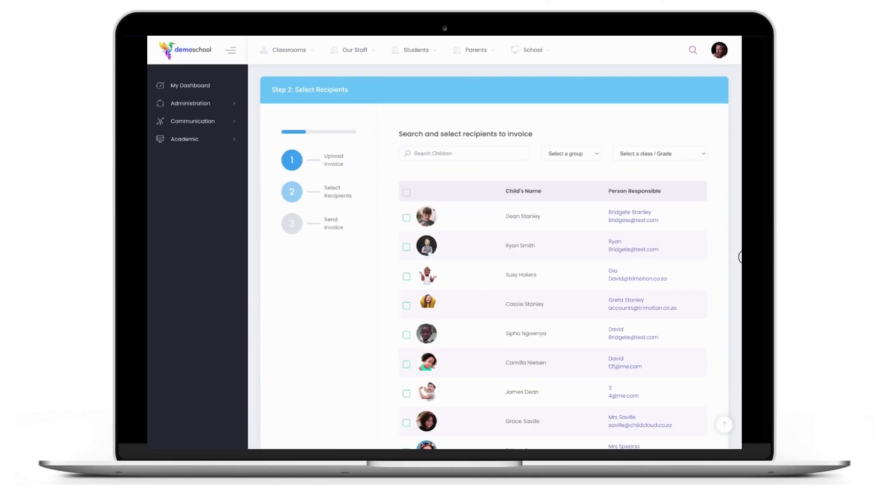
- Look through the list of children and filter the recipients by the Holiday Care group
{"action": "scroll", "coordinate": [496, 333], "scroll_direction": "down", "scroll_amount": 8}
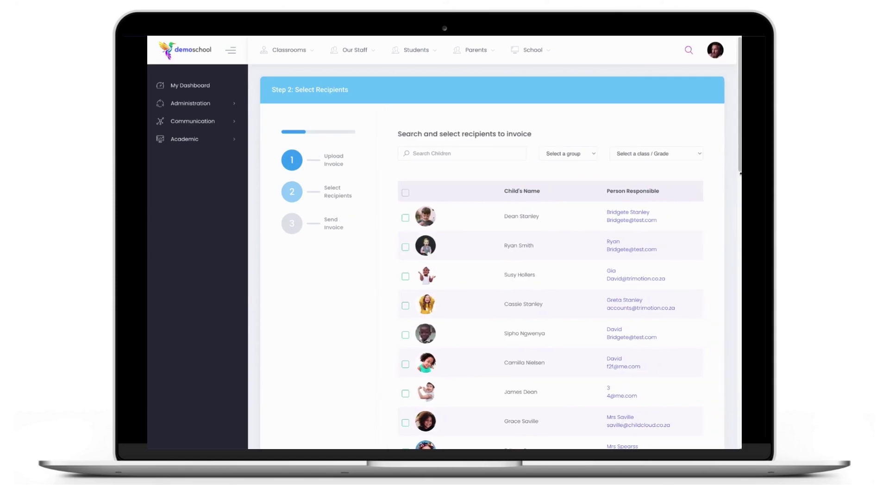
{"action": "left_click", "coordinate": [571, 158]}
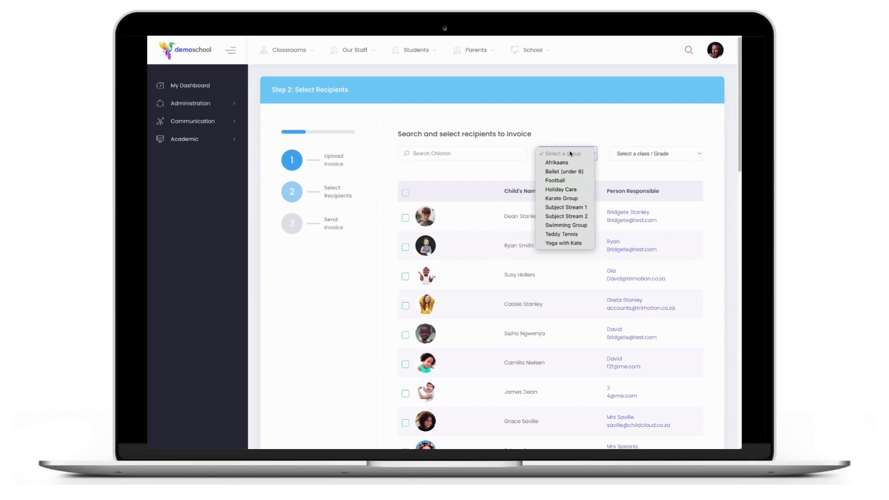
{"action": "left_click", "coordinate": [593, 124]}
{"action": "left_click", "coordinate": [580, 151]}
{"action": "left_click", "coordinate": [569, 192]}
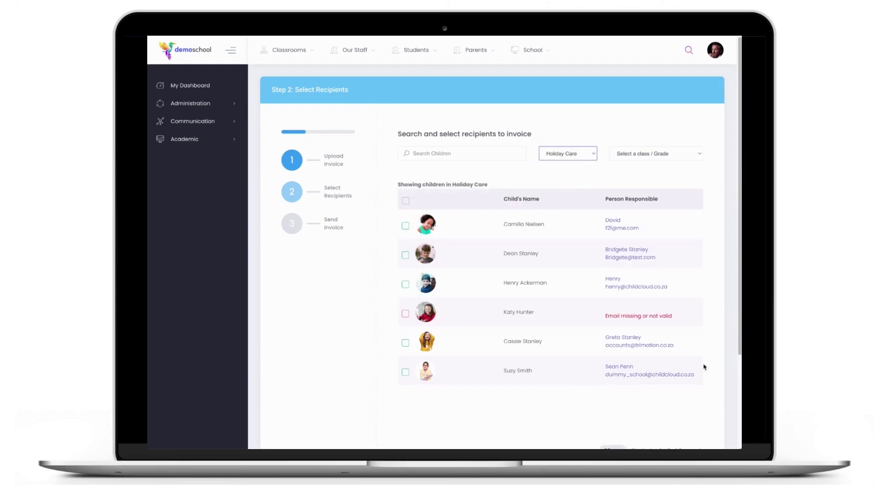
- Filter the recipients by the Sharks class and look through its children
{"action": "left_click", "coordinate": [651, 154]}
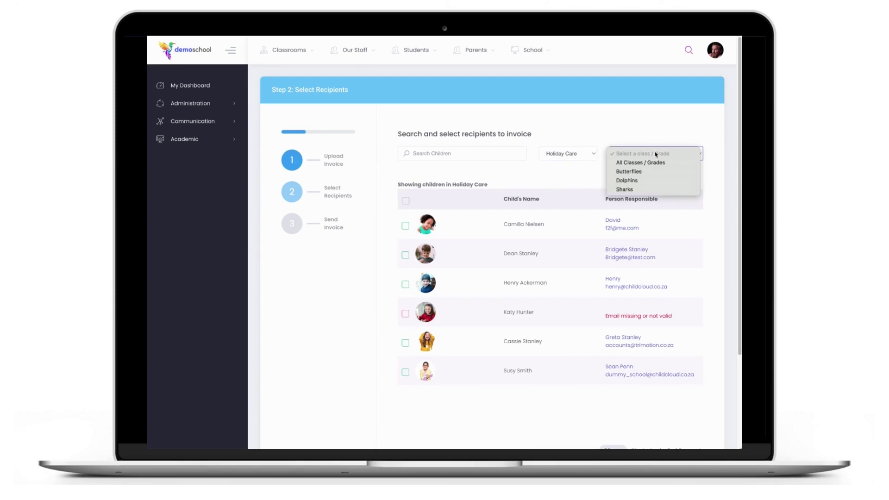
{"action": "left_click", "coordinate": [640, 191]}
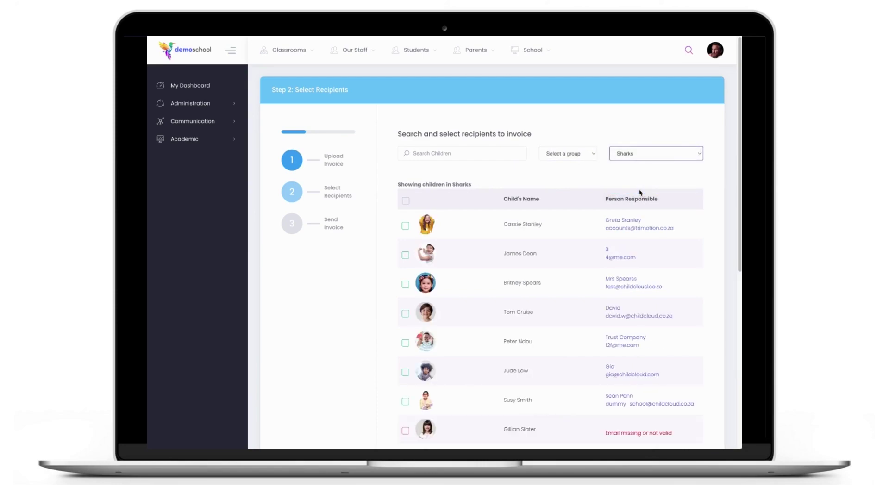
{"action": "scroll", "coordinate": [569, 258], "scroll_direction": "down", "scroll_amount": 3}
{"action": "scroll", "coordinate": [569, 258], "scroll_direction": "up", "scroll_amount": 3}
{"action": "scroll", "coordinate": [568, 251], "scroll_direction": "down", "scroll_amount": 6}
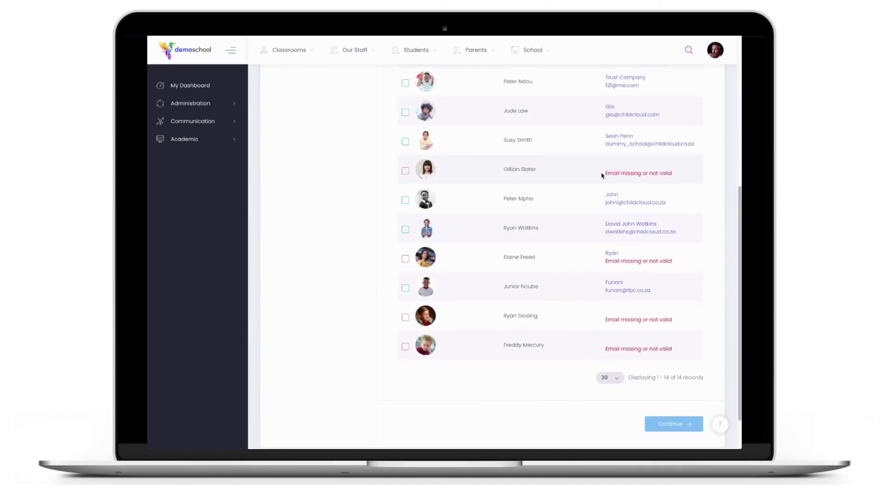
- Open the responsible person's information for the first Sharks child with a missing email, and close it without changes
{"action": "left_click", "coordinate": [647, 174]}
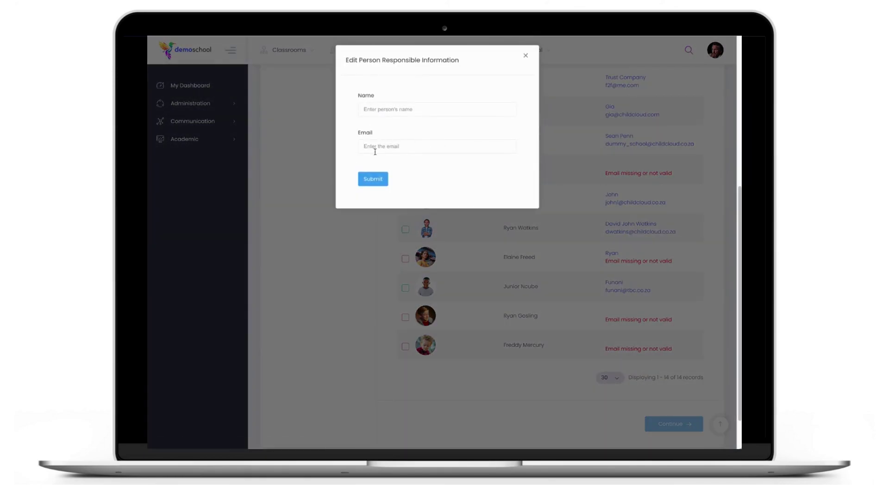
{"action": "left_click", "coordinate": [526, 55]}
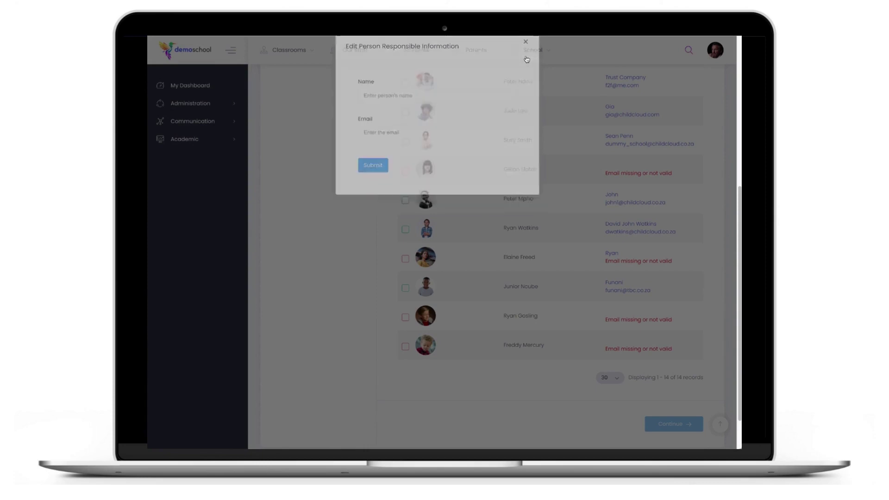
{"action": "scroll", "coordinate": [491, 183], "scroll_direction": "up", "scroll_amount": 5}
- Select the sixth child in the Sharks list as the invoice recipient and continue to the invoice preview
{"action": "scroll", "coordinate": [453, 298], "scroll_direction": "down", "scroll_amount": 1}
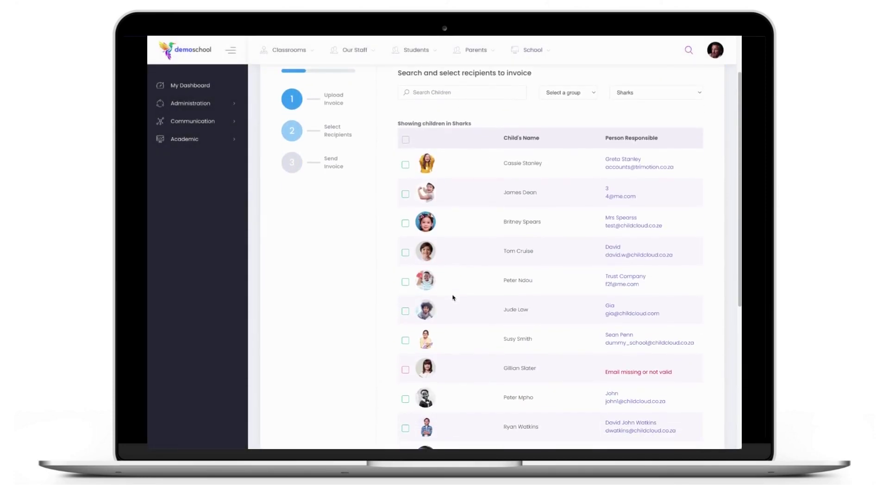
{"action": "scroll", "coordinate": [536, 315], "scroll_direction": "down", "scroll_amount": 1}
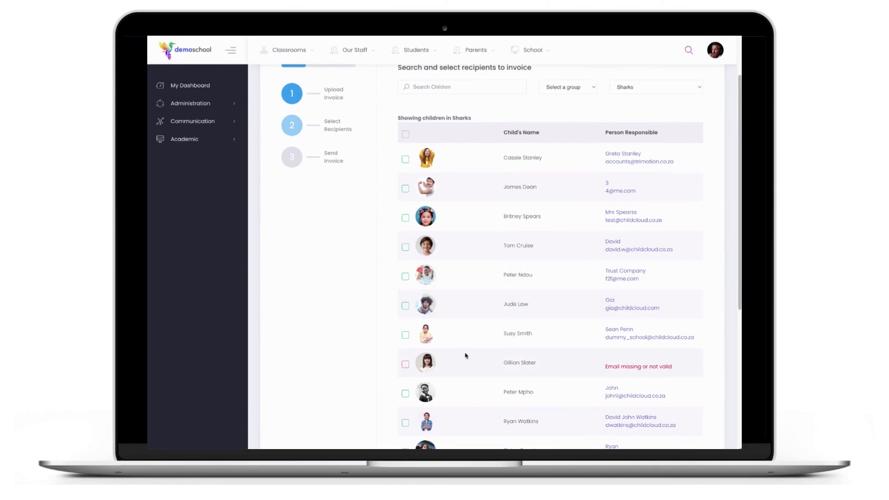
{"action": "left_click", "coordinate": [406, 307]}
{"action": "scroll", "coordinate": [556, 370], "scroll_direction": "down", "scroll_amount": 5}
{"action": "left_click", "coordinate": [673, 382]}
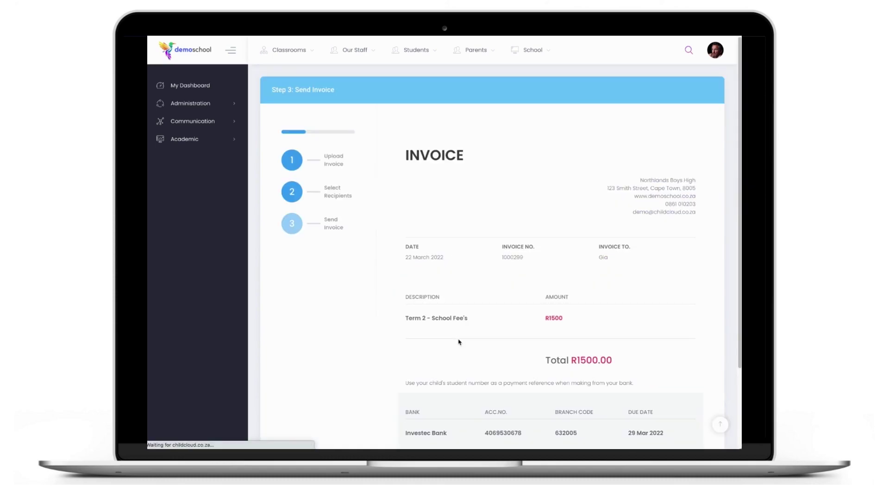
- Review the invoice preview down to the bank details and send the invoice right away
{"action": "scroll", "coordinate": [635, 352], "scroll_direction": "down", "scroll_amount": 1}
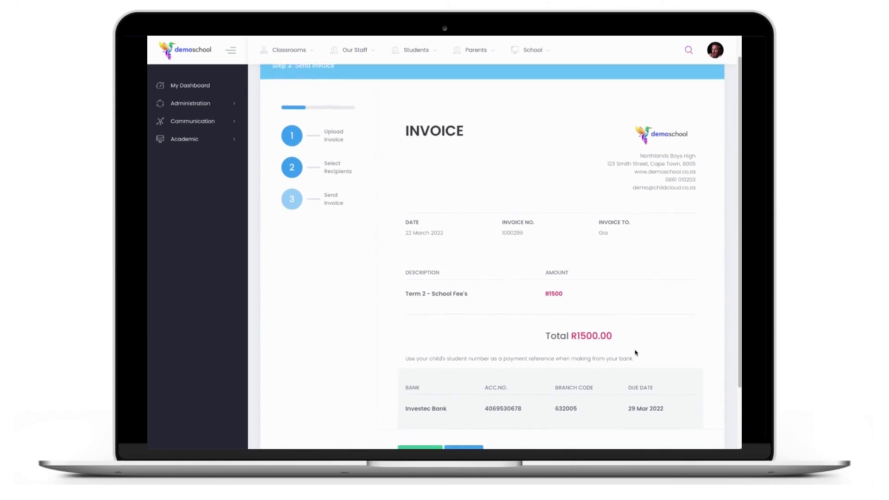
{"action": "scroll", "coordinate": [650, 352], "scroll_direction": "down", "scroll_amount": 1}
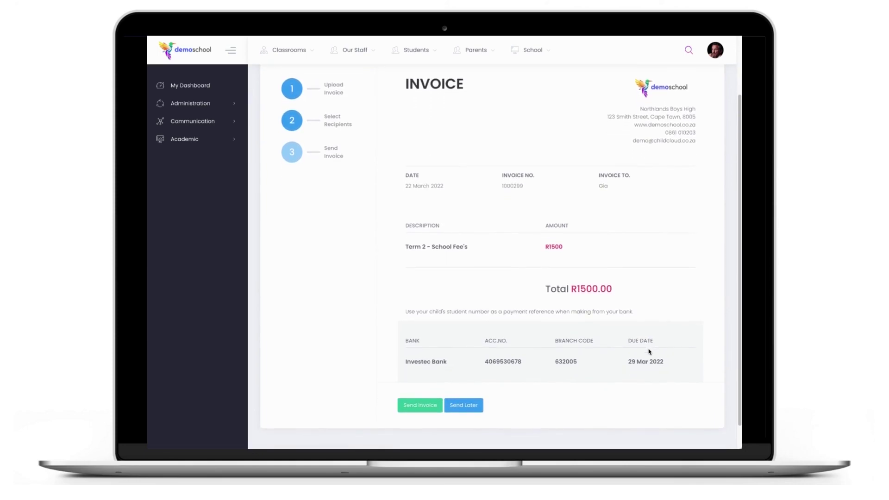
{"action": "left_click", "coordinate": [416, 408]}
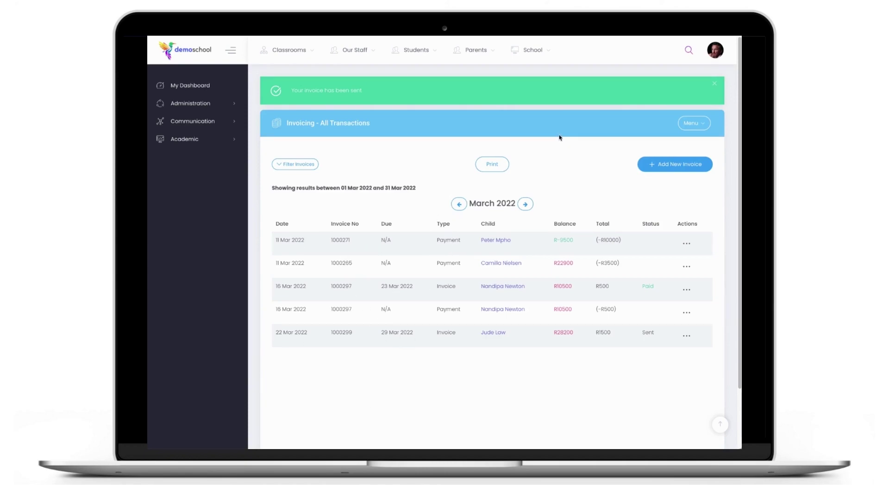
- Open the payment form for the newly sent 22 Mar 2022 invoice and check the maximum payment amount
{"action": "scroll", "coordinate": [507, 317], "scroll_direction": "down", "scroll_amount": 2}
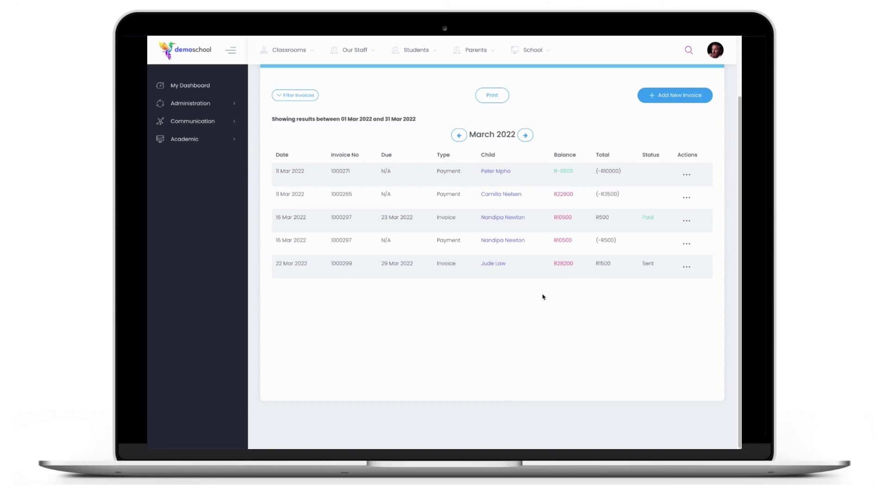
{"action": "scroll", "coordinate": [704, 74], "scroll_direction": "up", "scroll_amount": 2}
{"action": "left_click", "coordinate": [693, 123]}
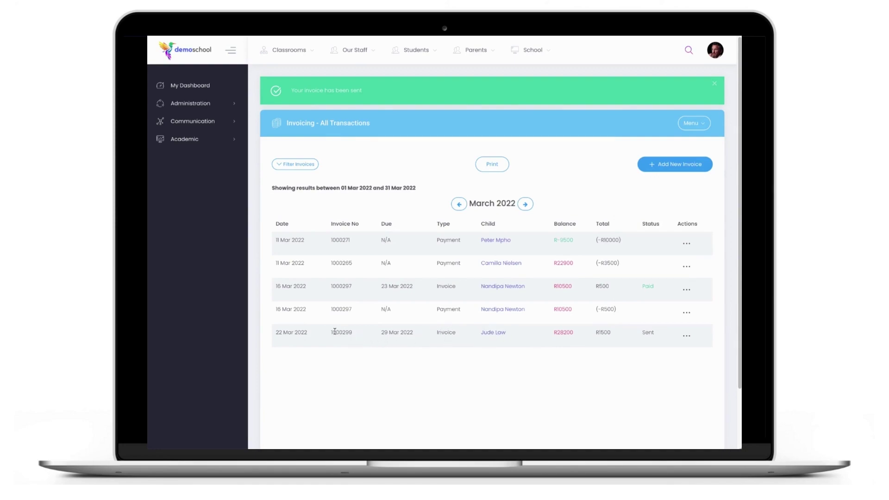
{"action": "left_click", "coordinate": [693, 339]}
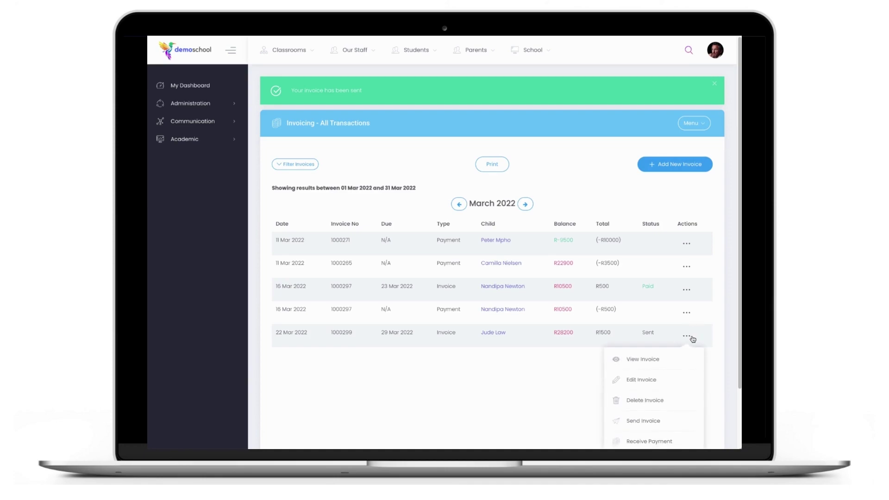
{"action": "left_click", "coordinate": [650, 440]}
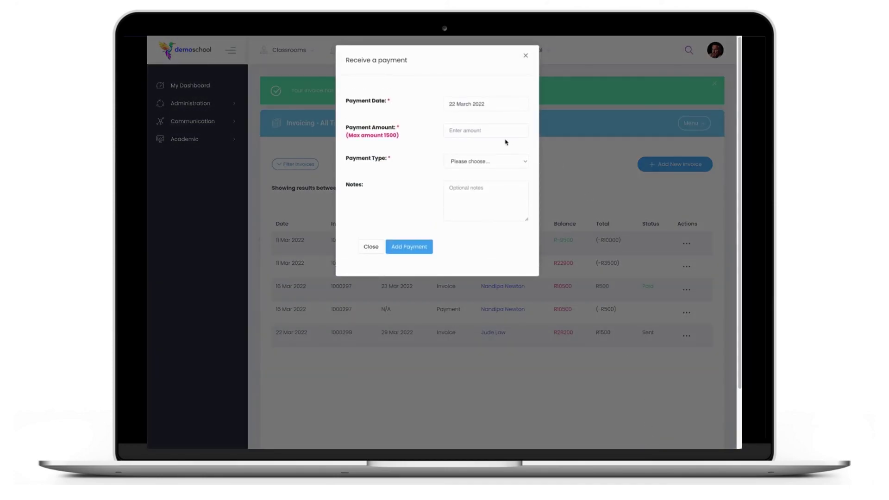
{"action": "left_click_drag", "start_coordinate": [348, 136], "coordinate": [396, 133]}
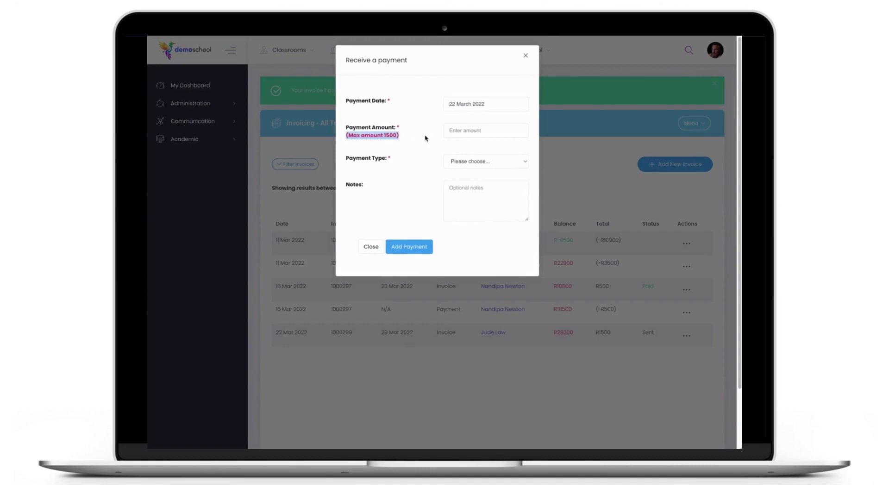
- Try a payment amount of 2000, above the allowed maximum, and replace it with 1500
{"action": "left_click", "coordinate": [467, 129]}
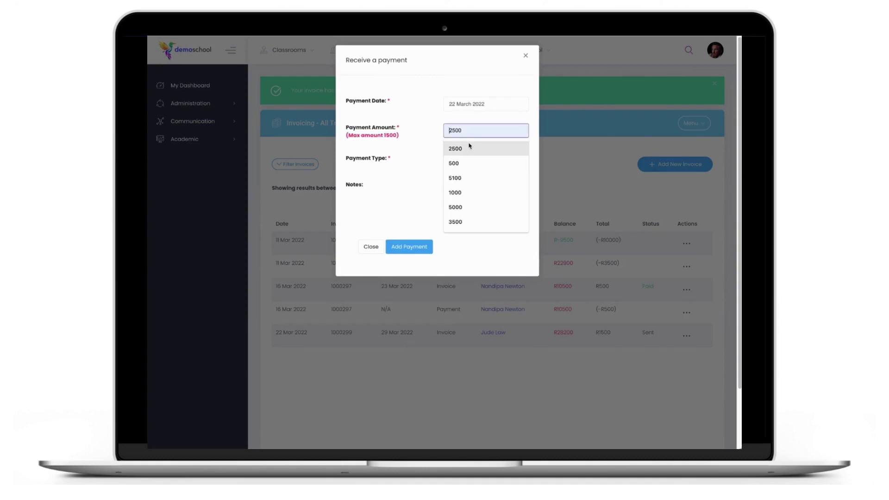
{"action": "type", "text": "2000"}
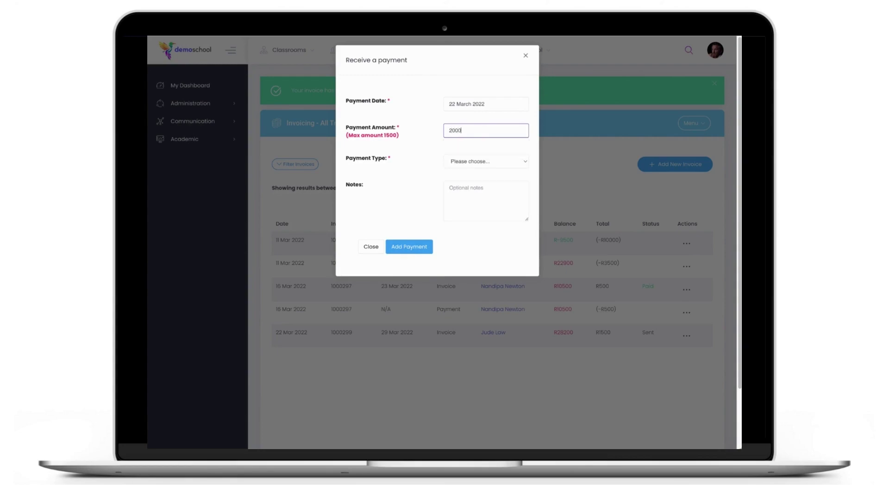
{"action": "left_click", "coordinate": [435, 144]}
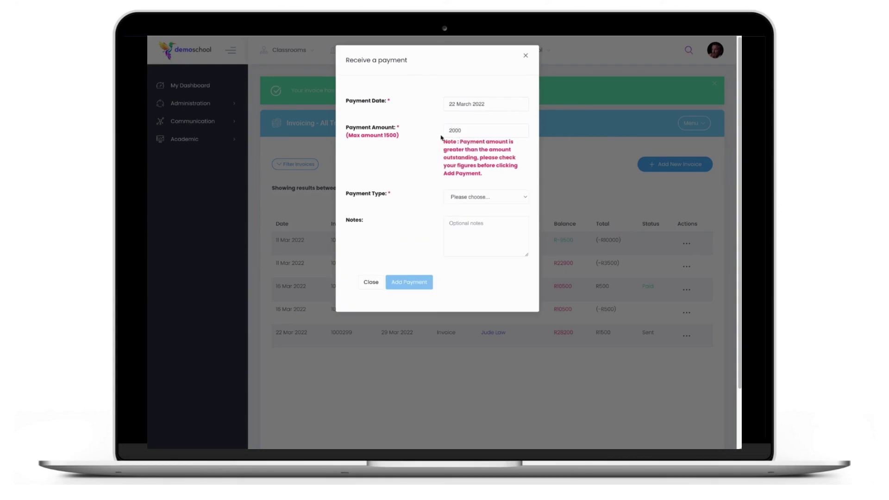
{"action": "left_click_drag", "start_coordinate": [478, 132], "coordinate": [420, 125]}
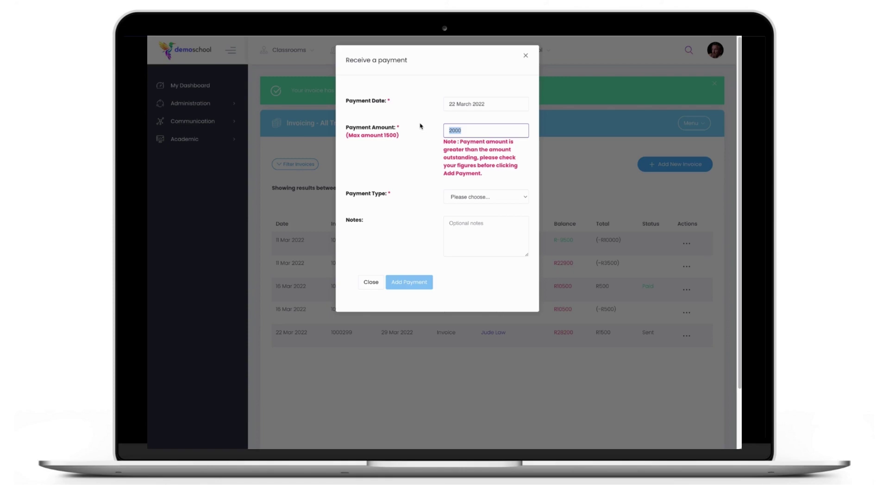
{"action": "type", "text": "1500"}
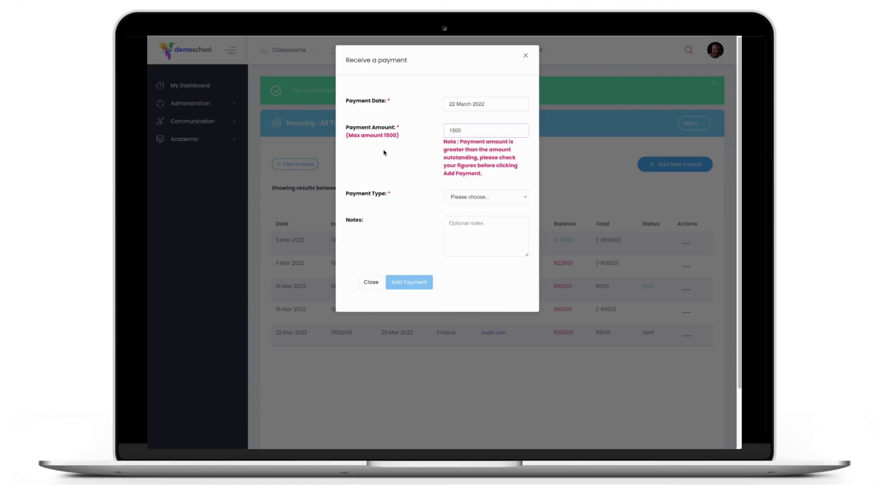
- Set the payment amount to 1000 with Bank Transfer as the payment type, and add the payment
{"action": "left_click_drag", "start_coordinate": [481, 129], "coordinate": [416, 125]}
{"action": "type", "text": "1000"}
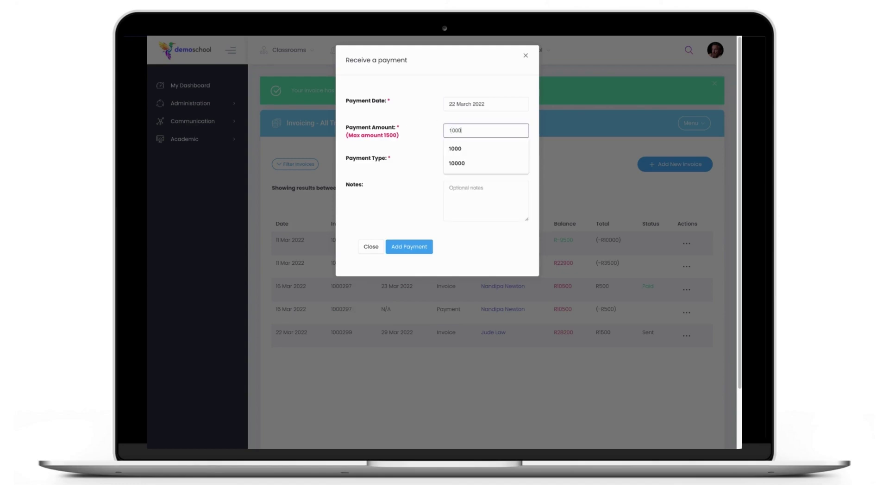
{"action": "left_click", "coordinate": [414, 129]}
{"action": "left_click", "coordinate": [503, 162]}
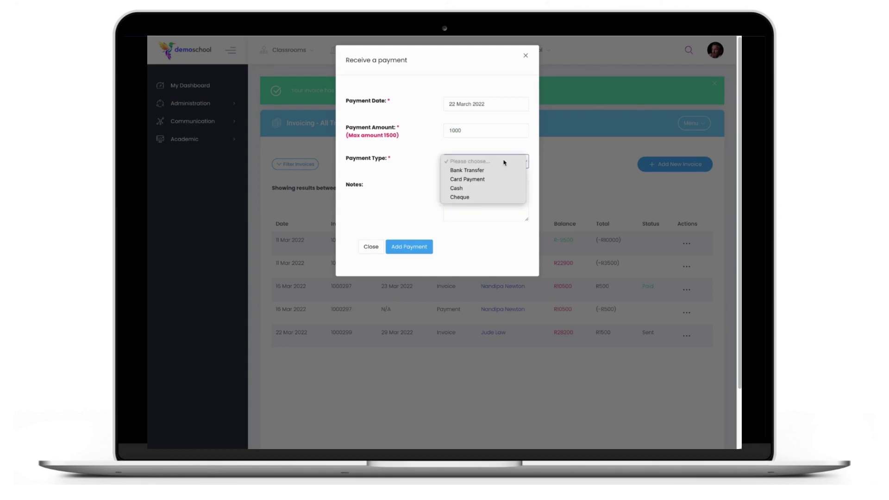
{"action": "left_click", "coordinate": [489, 171]}
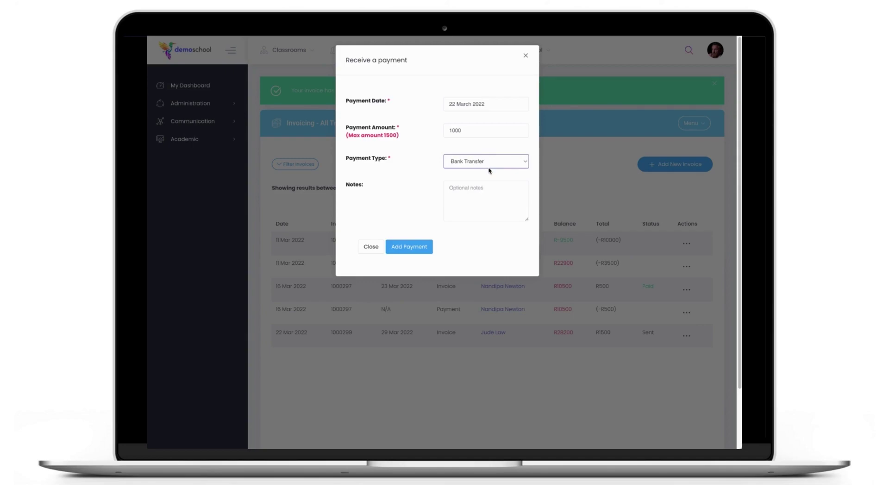
{"action": "left_click", "coordinate": [410, 253]}
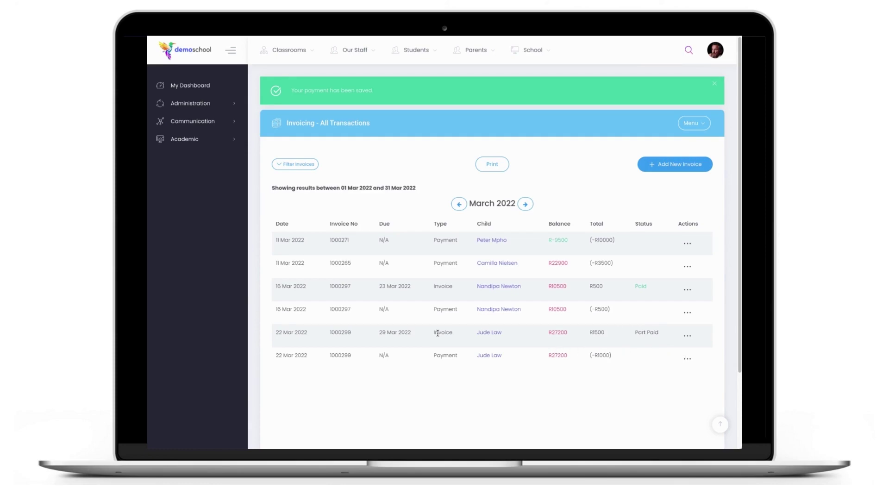
- Record a second payment of 500 by Bank Transfer against the same 22 Mar 2022 invoice
{"action": "left_click", "coordinate": [688, 336]}
{"action": "left_click", "coordinate": [661, 445]}
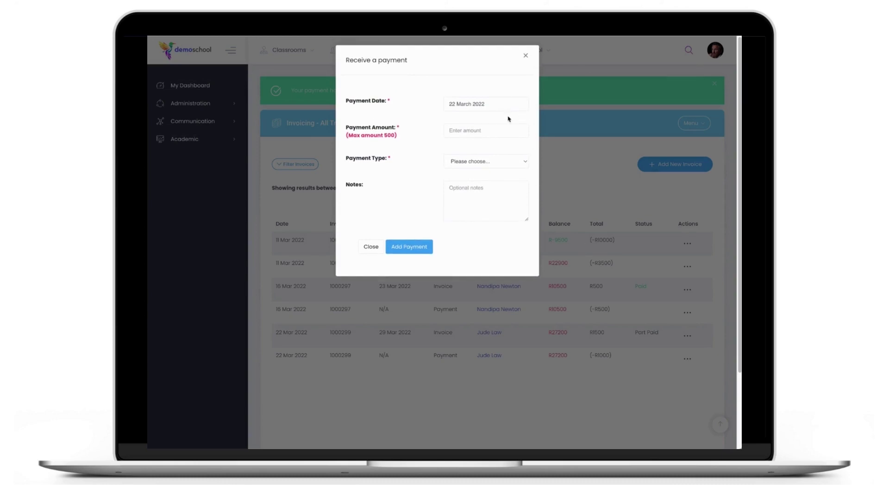
{"action": "left_click", "coordinate": [465, 129]}
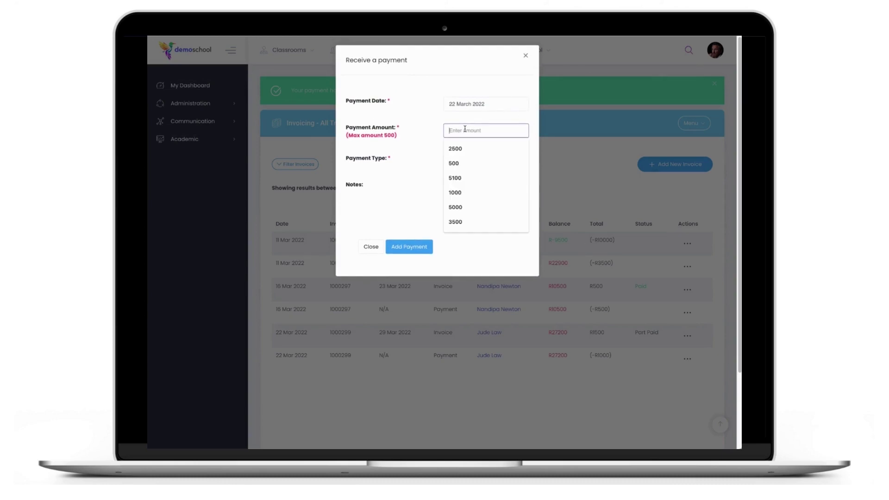
{"action": "type", "text": "500"}
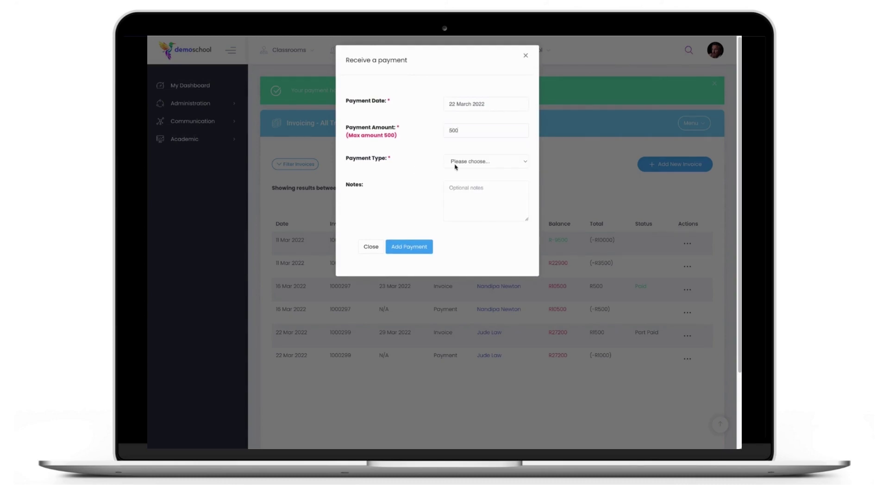
{"action": "left_click", "coordinate": [455, 165]}
{"action": "left_click", "coordinate": [461, 172]}
{"action": "left_click", "coordinate": [411, 245]}
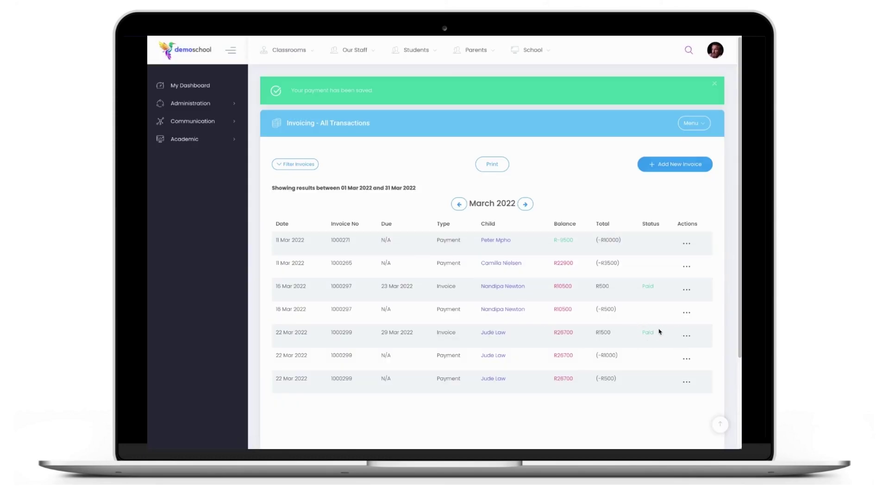
- Review the invoiced child's invoicing summary down to the closing balance, and return to all transactions
{"action": "left_click", "coordinate": [498, 379]}
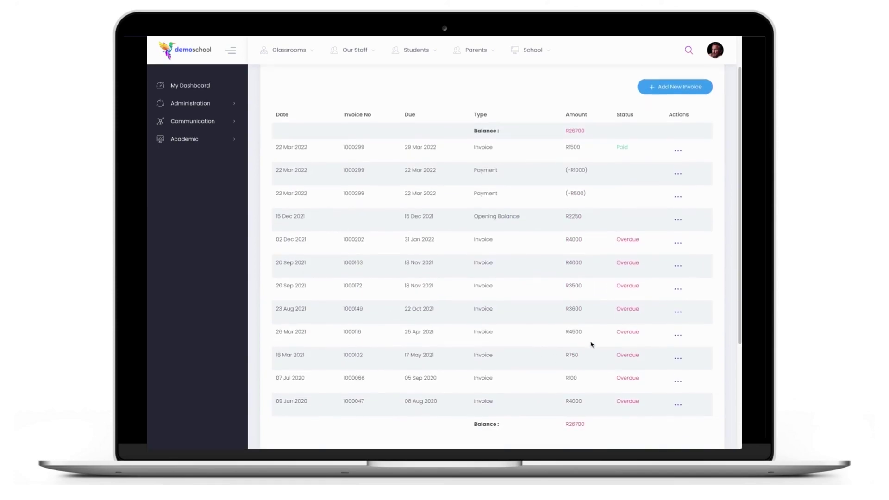
{"action": "scroll", "coordinate": [477, 212], "scroll_direction": "down", "scroll_amount": 3}
{"action": "scroll", "coordinate": [478, 212], "scroll_direction": "down", "scroll_amount": 1}
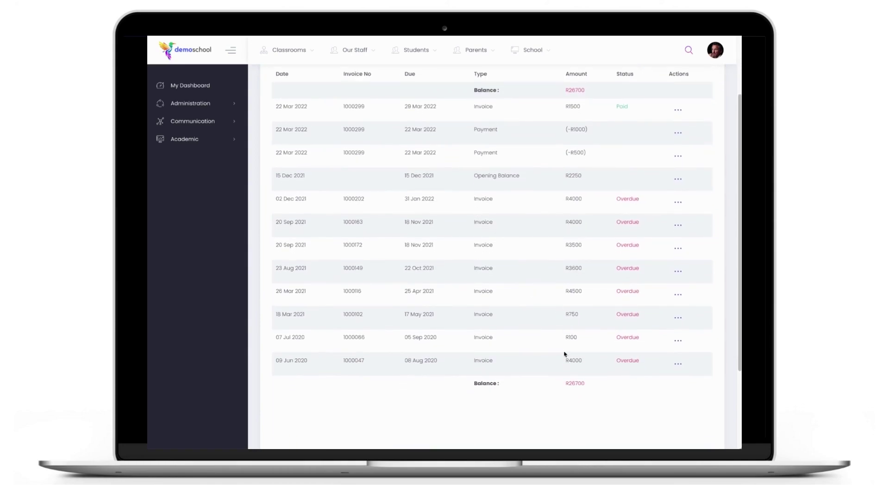
{"action": "scroll", "coordinate": [598, 352], "scroll_direction": "up", "scroll_amount": 3}
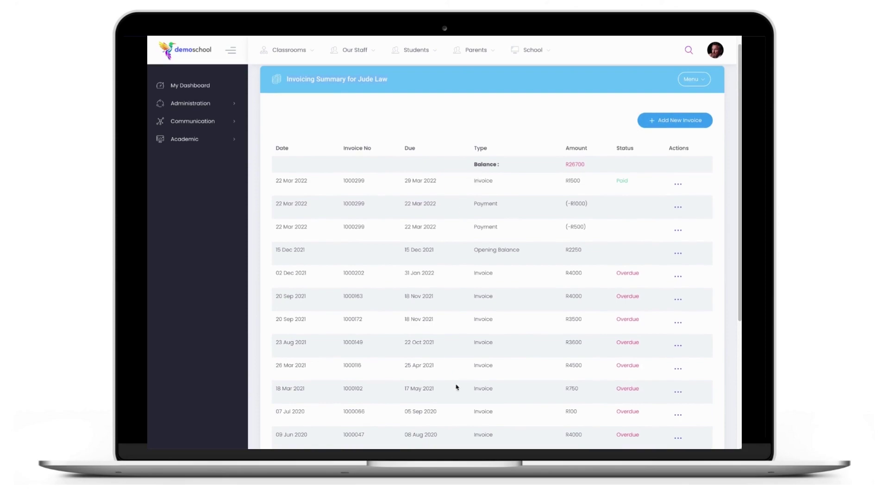
{"action": "scroll", "coordinate": [450, 327], "scroll_direction": "up", "scroll_amount": 1}
{"action": "left_click", "coordinate": [693, 90]}
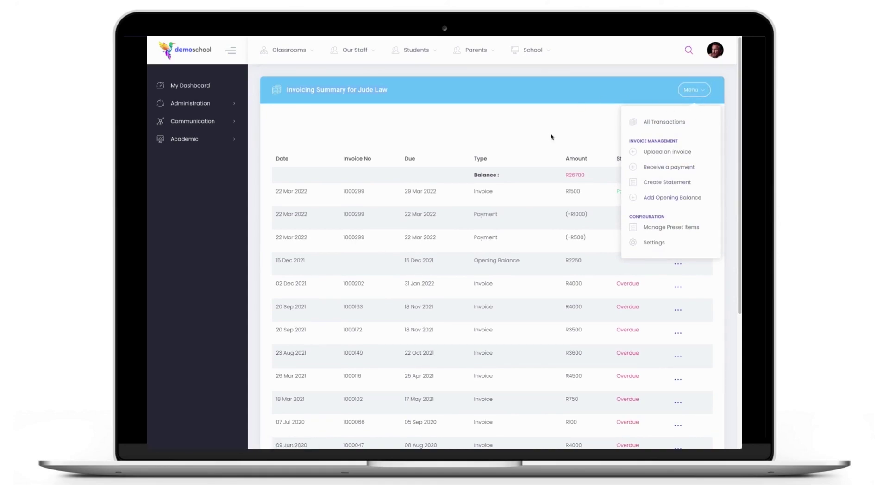
{"action": "left_click", "coordinate": [665, 123]}
- Start a statement run with start date 01 January 2022 and end date 22 March 2022, and continue to the child list
{"action": "left_click", "coordinate": [694, 89]}
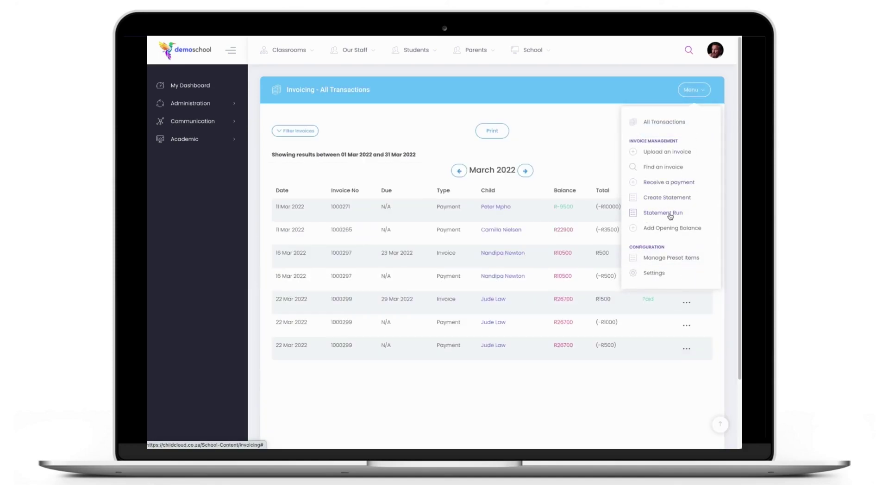
{"action": "left_click", "coordinate": [669, 213]}
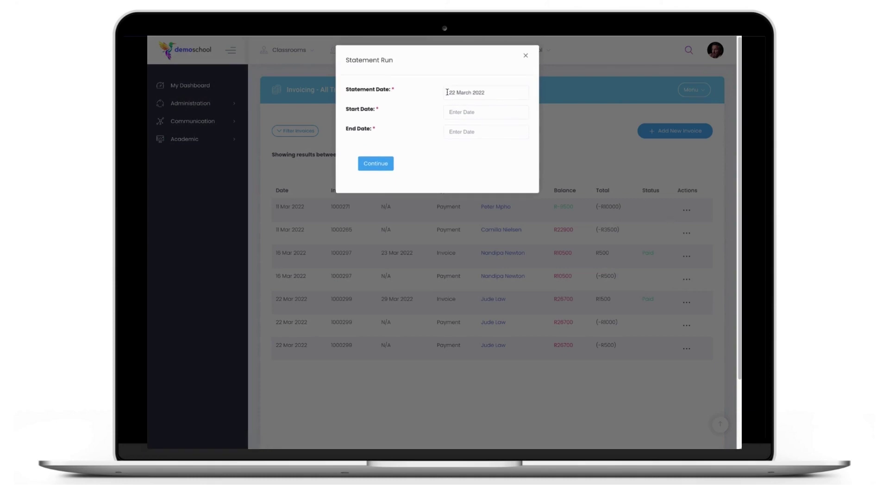
{"action": "left_click", "coordinate": [464, 108]}
{"action": "left_click", "coordinate": [456, 130]}
{"action": "left_click", "coordinate": [456, 129]}
{"action": "left_click", "coordinate": [456, 130]}
{"action": "left_click", "coordinate": [540, 129]}
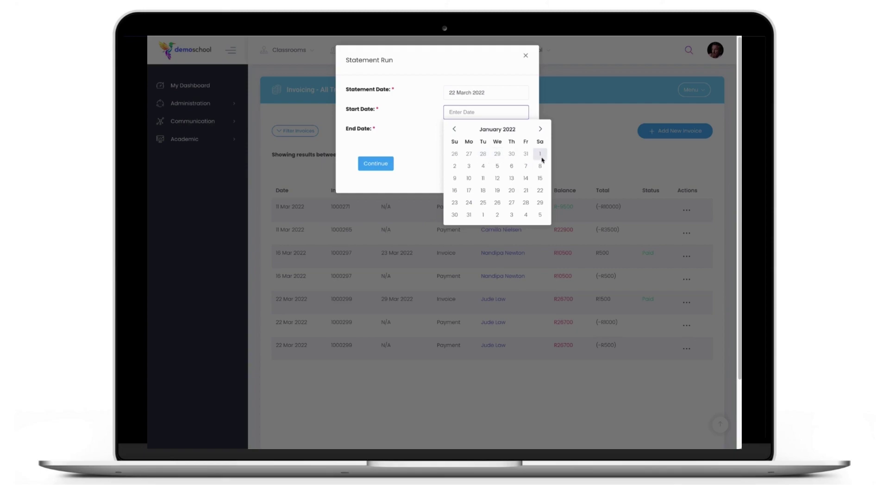
{"action": "left_click", "coordinate": [541, 155]}
{"action": "left_click", "coordinate": [486, 132]}
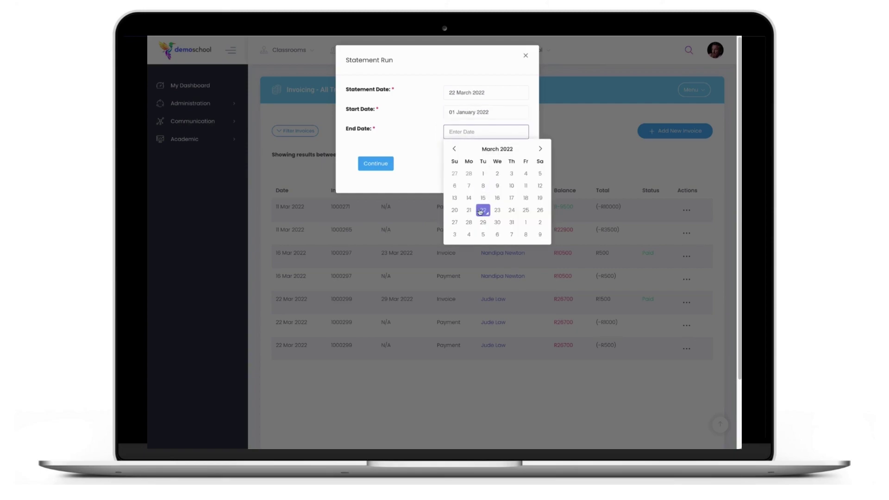
{"action": "left_click", "coordinate": [483, 210]}
{"action": "left_click", "coordinate": [376, 165]}
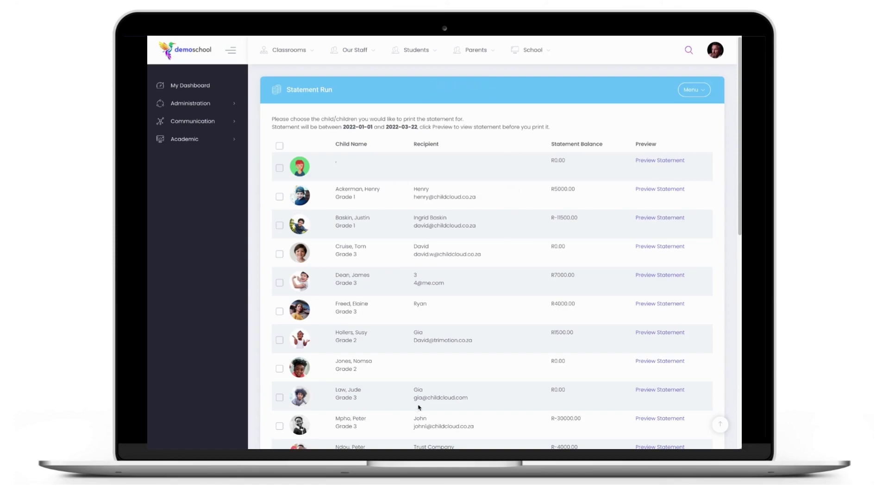
- Look through the children in the statement run and search the page for the invoiced child's first name
{"action": "scroll", "coordinate": [539, 364], "scroll_direction": "down", "scroll_amount": 10}
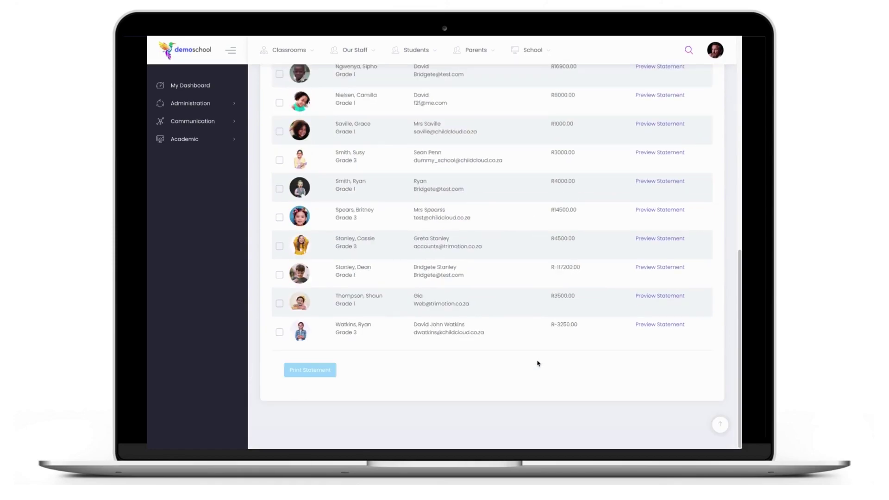
{"action": "scroll", "coordinate": [539, 364], "scroll_direction": "up", "scroll_amount": 10}
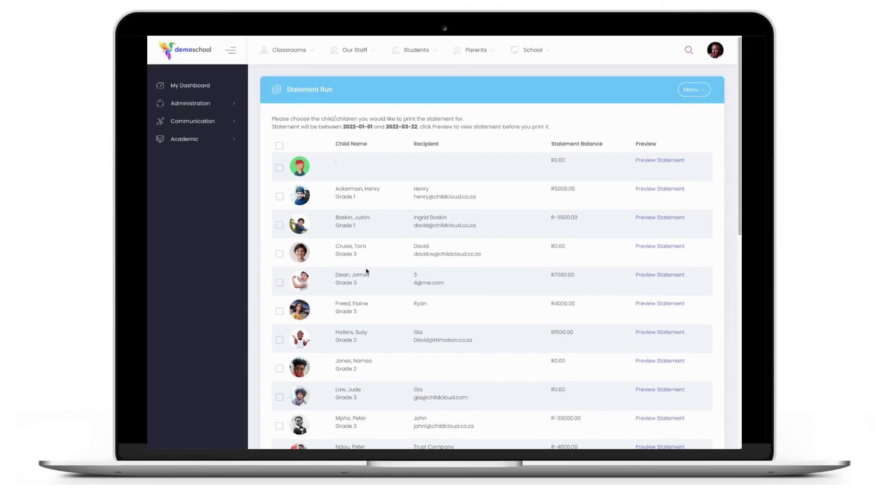
{"action": "scroll", "coordinate": [366, 271], "scroll_direction": "down", "scroll_amount": 12}
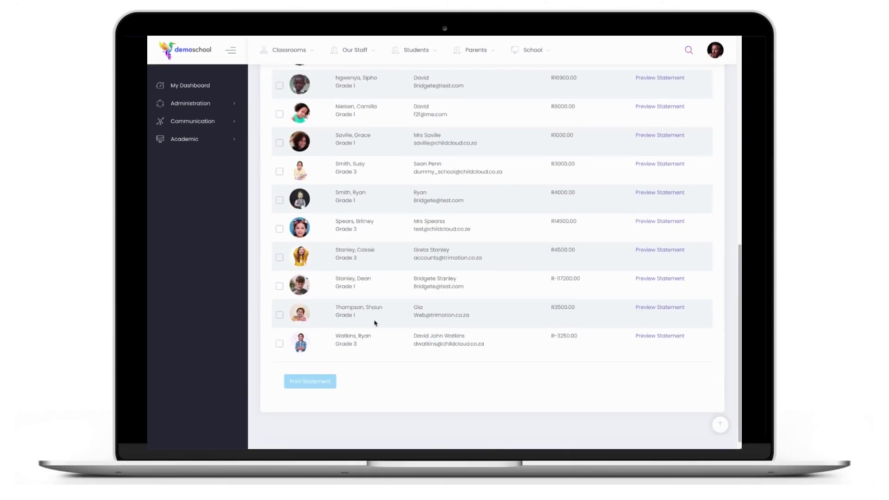
{"action": "scroll", "coordinate": [375, 323], "scroll_direction": "up", "scroll_amount": 1}
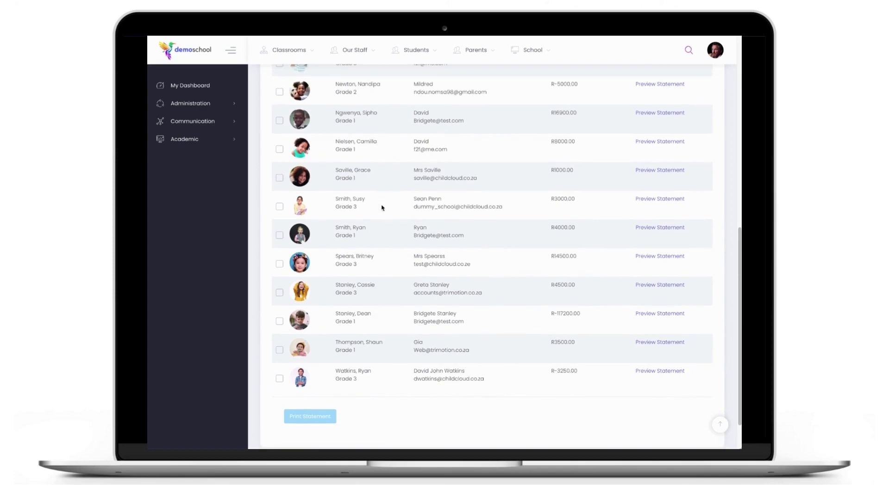
{"action": "scroll", "coordinate": [380, 226], "scroll_direction": "up", "scroll_amount": 3}
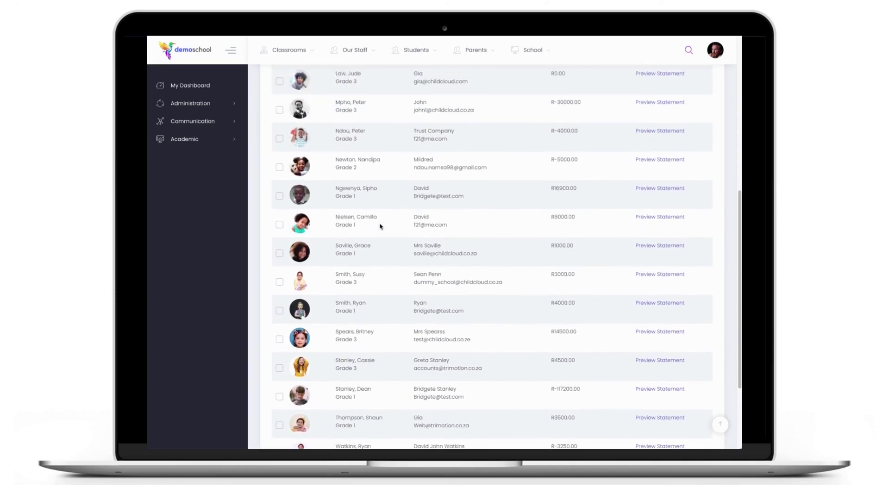
{"action": "key", "text": "ctrl+f"}
{"action": "type", "text": "Penn"}
{"action": "key", "text": "BackSpace"}
{"action": "key", "text": "BackSpace"}
{"action": "key", "text": "BackSpace"}
{"action": "key", "text": "BackSpace"}
{"action": "type", "text": "Jude"}
- Preview the invoiced child's statement, check the payment lines and total due, and close the preview
{"action": "left_click", "coordinate": [658, 74]}
{"action": "scroll", "coordinate": [585, 250], "scroll_direction": "down", "scroll_amount": 1}
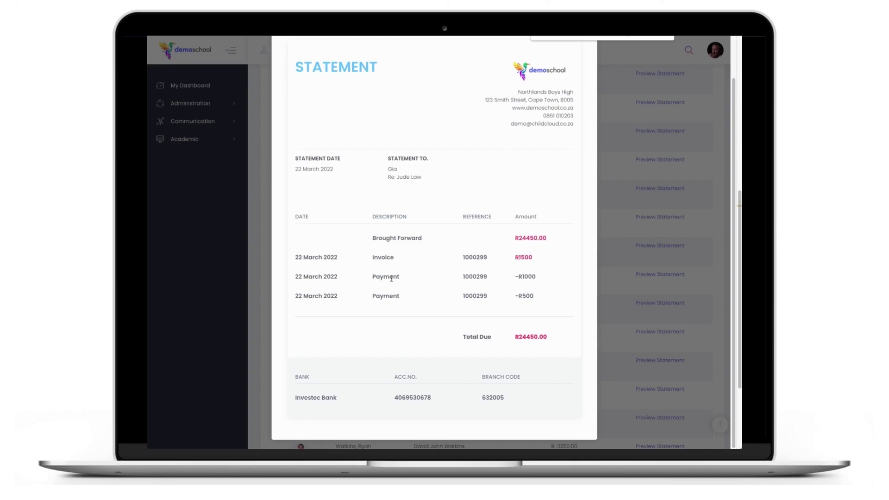
{"action": "left_click_drag", "start_coordinate": [512, 276], "coordinate": [545, 297]}
{"action": "scroll", "coordinate": [536, 344], "scroll_direction": "up", "scroll_amount": 5}
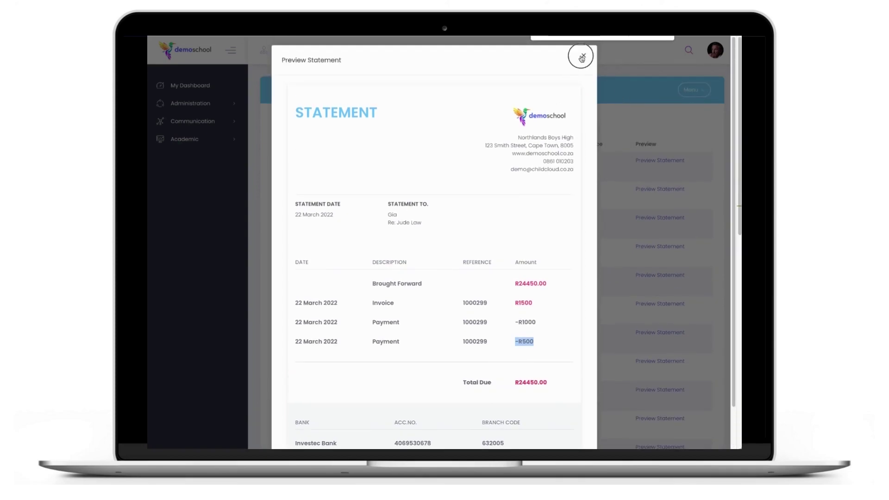
{"action": "left_click", "coordinate": [582, 58]}
- Select the invoiced child and the child directly below in the list for statement printing
{"action": "scroll", "coordinate": [417, 327], "scroll_direction": "down", "scroll_amount": 2}
{"action": "left_click", "coordinate": [279, 314]}
{"action": "left_click", "coordinate": [279, 343]}
{"action": "scroll", "coordinate": [324, 366], "scroll_direction": "down", "scroll_amount": 8}
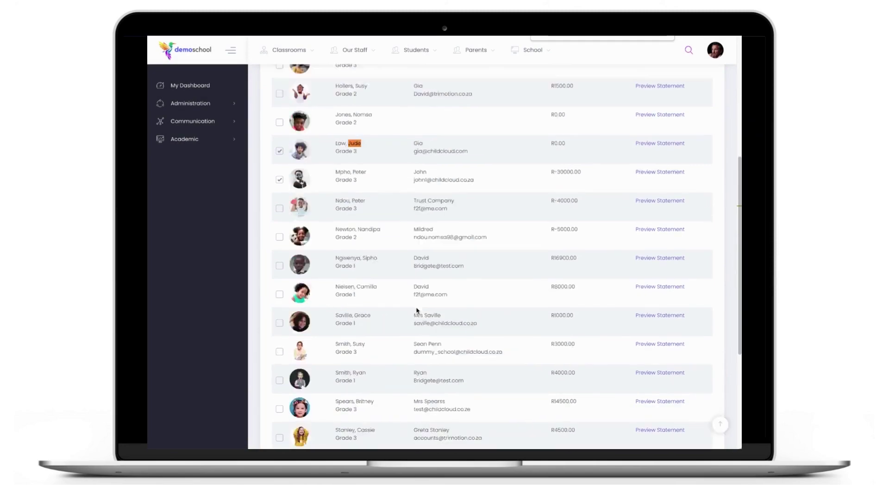
- Open the printable statements for the selected children, check the print preview pages, and cancel printing
{"action": "left_click", "coordinate": [310, 371]}
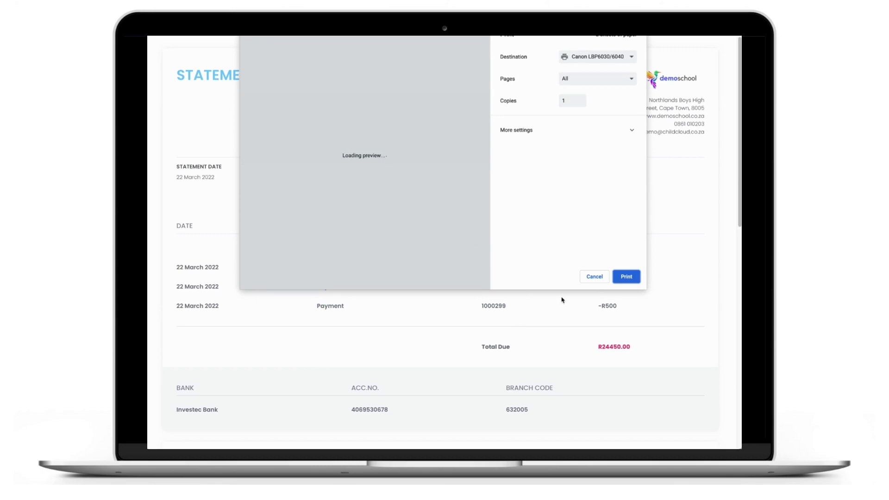
{"action": "scroll", "coordinate": [368, 230], "scroll_direction": "down", "scroll_amount": 5}
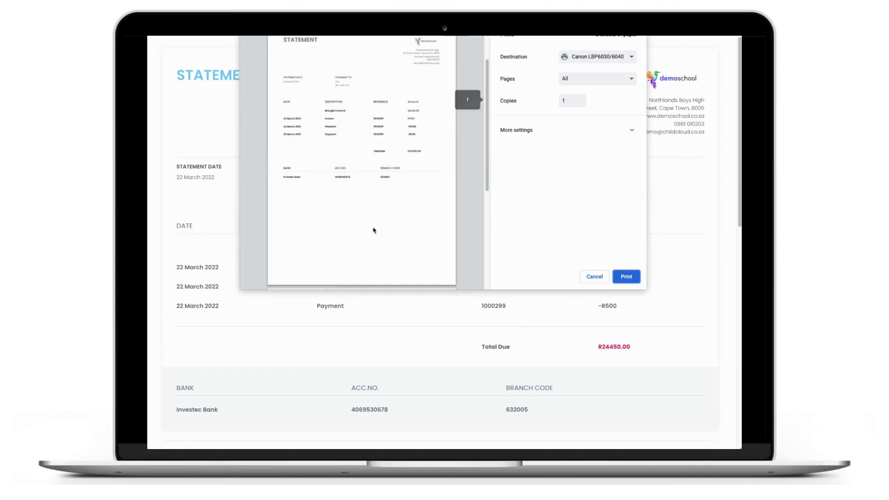
{"action": "left_click", "coordinate": [594, 277]}
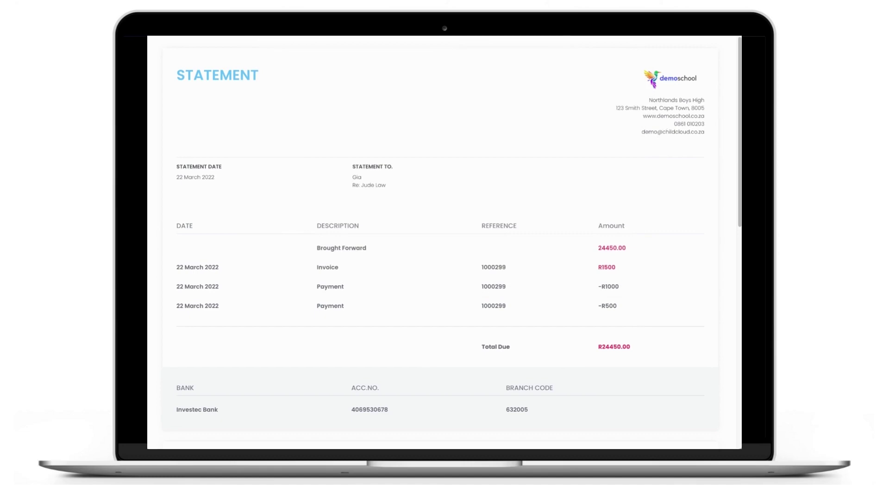
- Create a statement with start date 01 January 2022 and end date 22 March 2022, and continue to the child list
{"action": "scroll", "coordinate": [698, 254], "scroll_direction": "up", "scroll_amount": 10}
{"action": "left_click", "coordinate": [693, 89]}
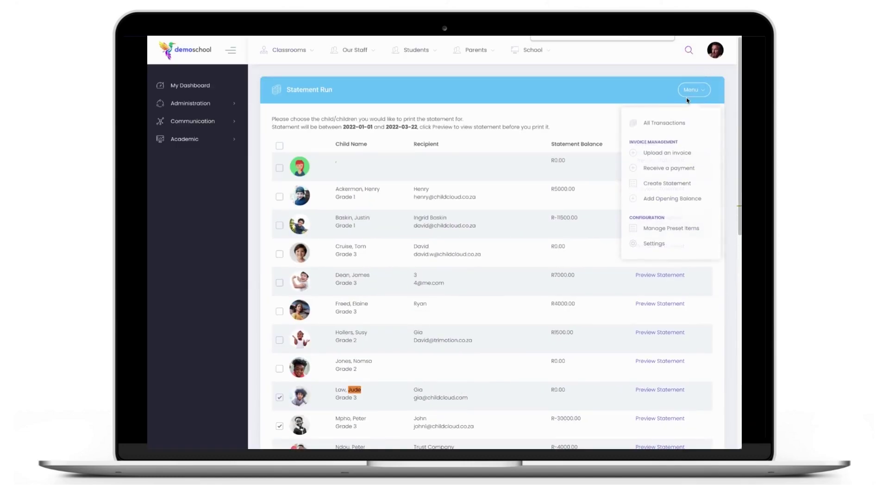
{"action": "left_click", "coordinate": [665, 182]}
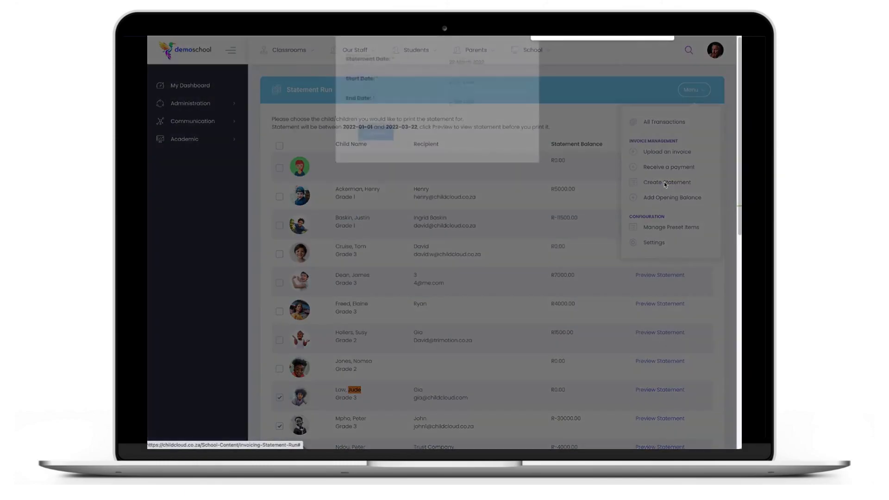
{"action": "left_click", "coordinate": [470, 112]}
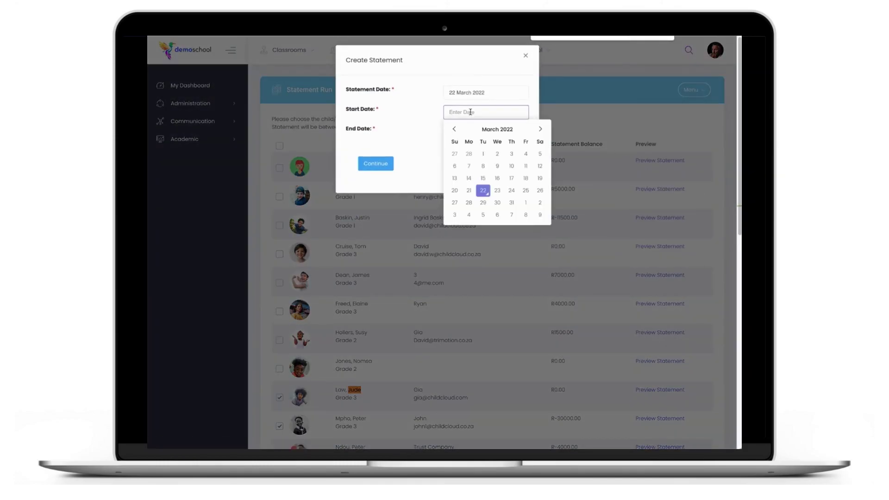
{"action": "left_click", "coordinate": [454, 130]}
{"action": "left_click", "coordinate": [454, 130]}
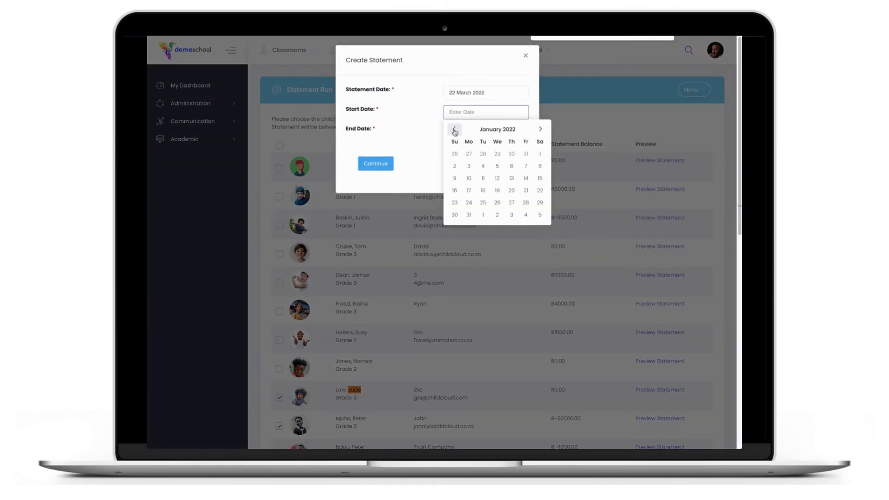
{"action": "left_click", "coordinate": [539, 153]}
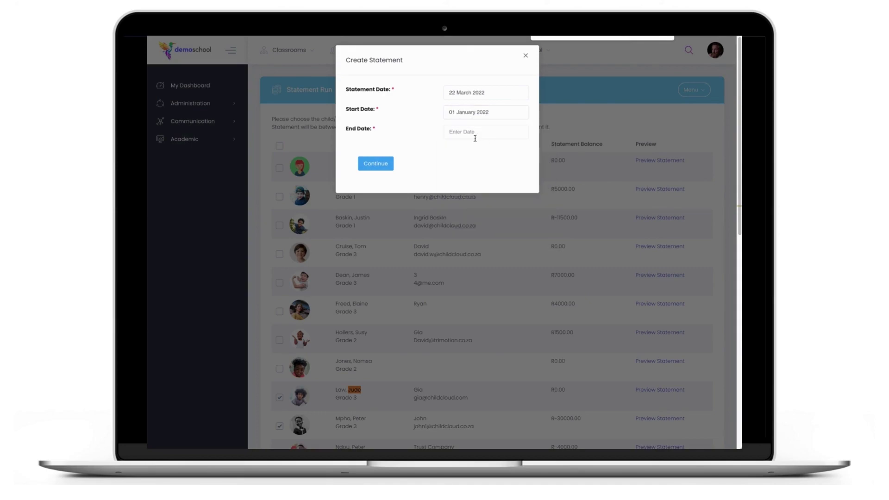
{"action": "left_click", "coordinate": [458, 132]}
{"action": "left_click", "coordinate": [482, 210]}
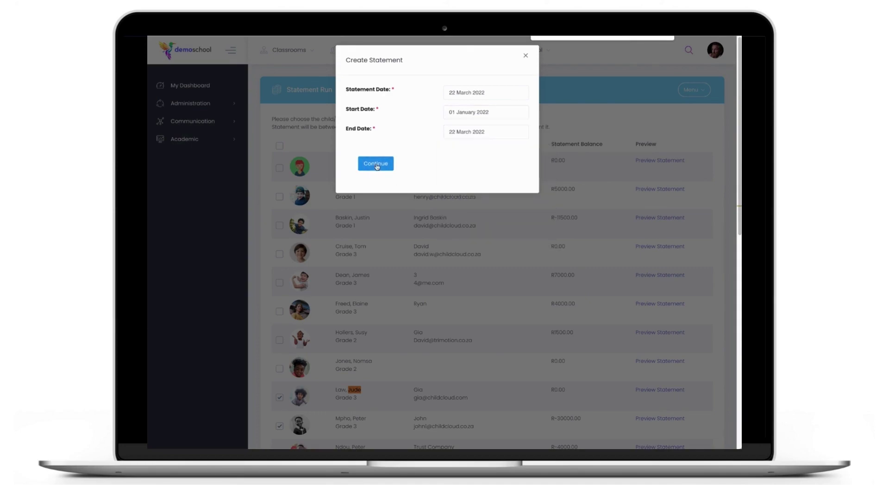
{"action": "left_click", "coordinate": [376, 165]}
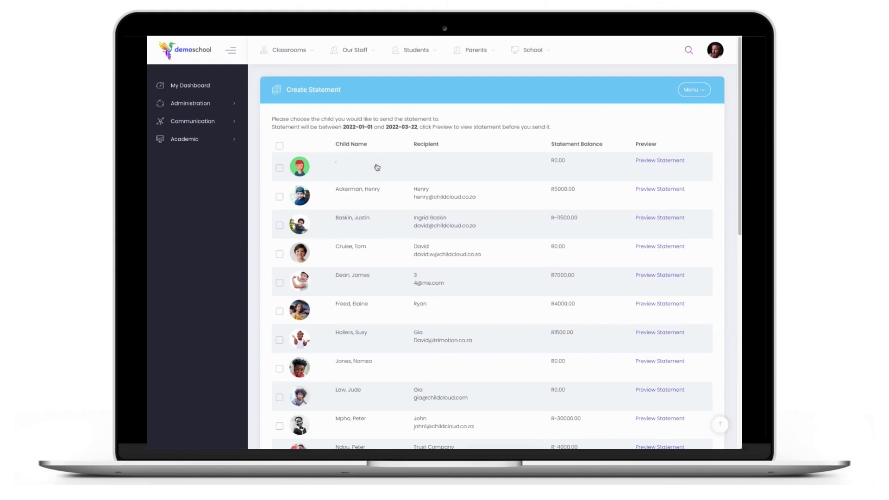
- Find the invoiced child in the list by first name, select only that child, and send the statement
{"action": "scroll", "coordinate": [657, 236], "scroll_direction": "down", "scroll_amount": 10}
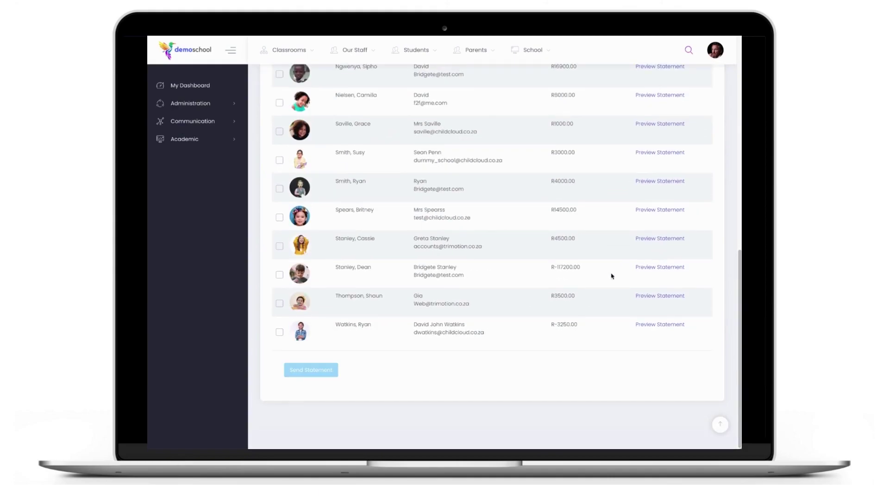
{"action": "scroll", "coordinate": [354, 345], "scroll_direction": "up", "scroll_amount": 10}
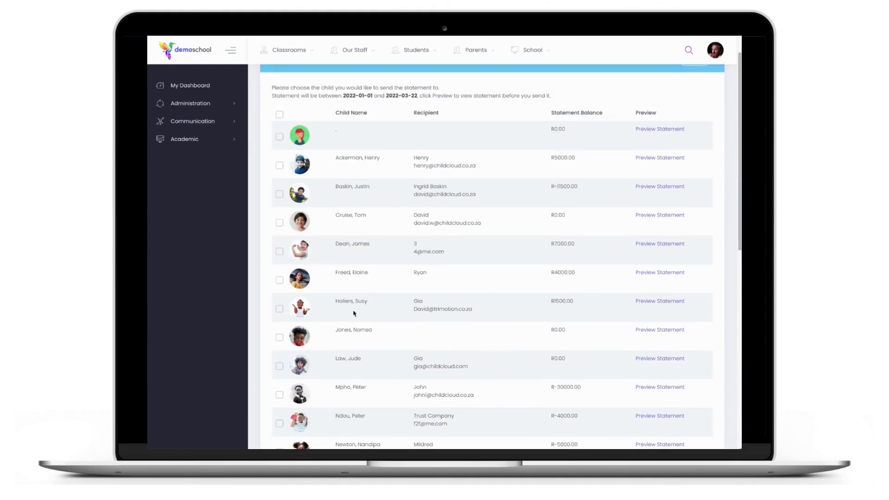
{"action": "key", "text": "ctrl+f"}
{"action": "type", "text": "Jude"}
{"action": "scroll", "coordinate": [458, 341], "scroll_direction": "down", "scroll_amount": 1}
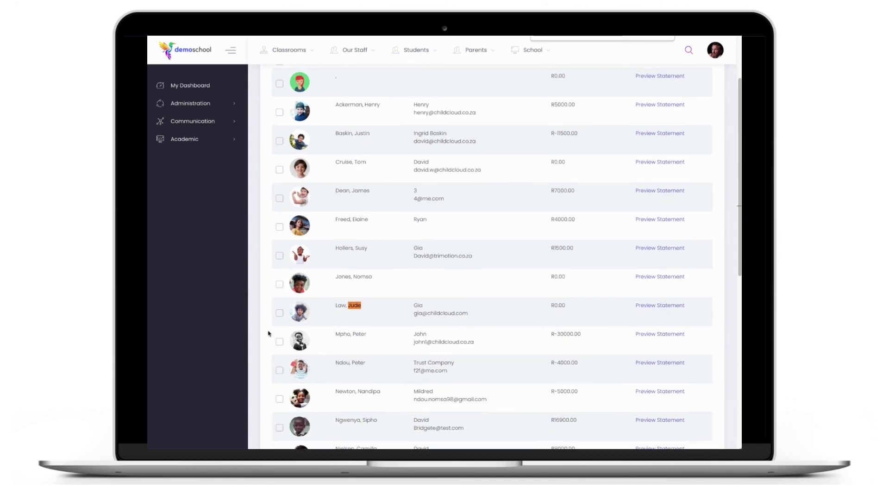
{"action": "left_click", "coordinate": [279, 313]}
{"action": "scroll", "coordinate": [314, 321], "scroll_direction": "down", "scroll_amount": 7}
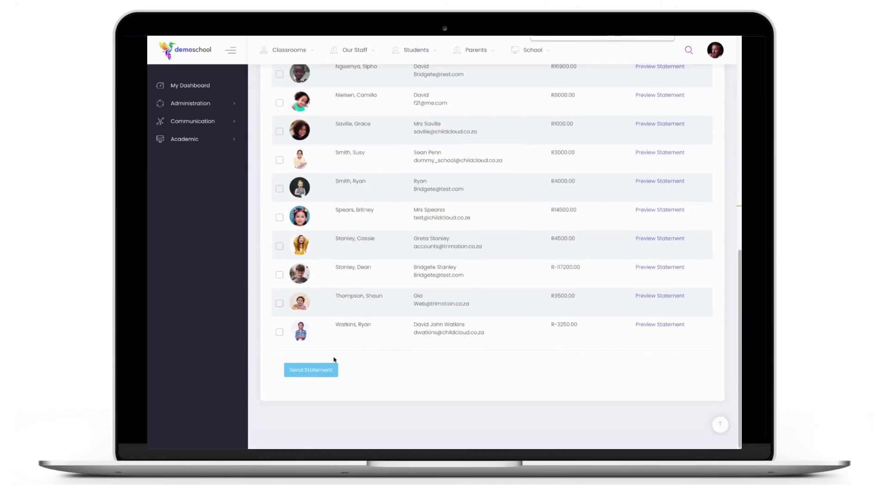
{"action": "left_click", "coordinate": [311, 371]}
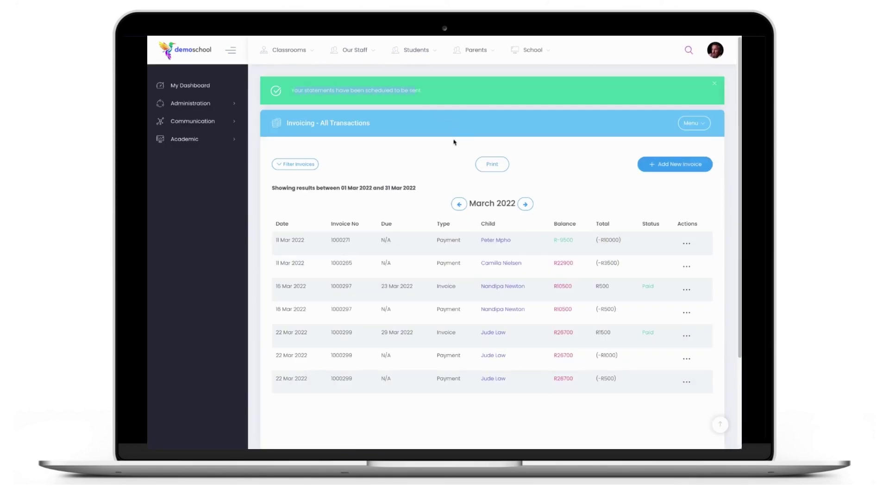
- Find the invoiced child's 22 March 2022 invoice by its invoice number
{"action": "left_click", "coordinate": [695, 124]}
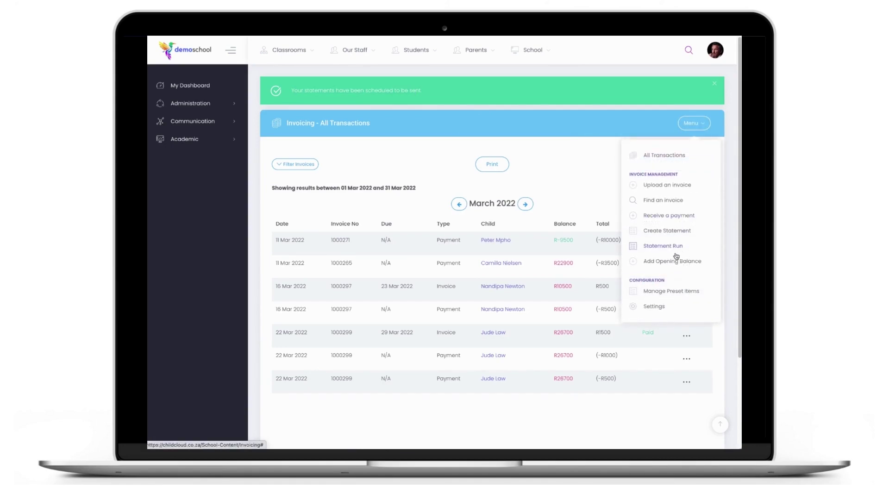
{"action": "left_click", "coordinate": [663, 201]}
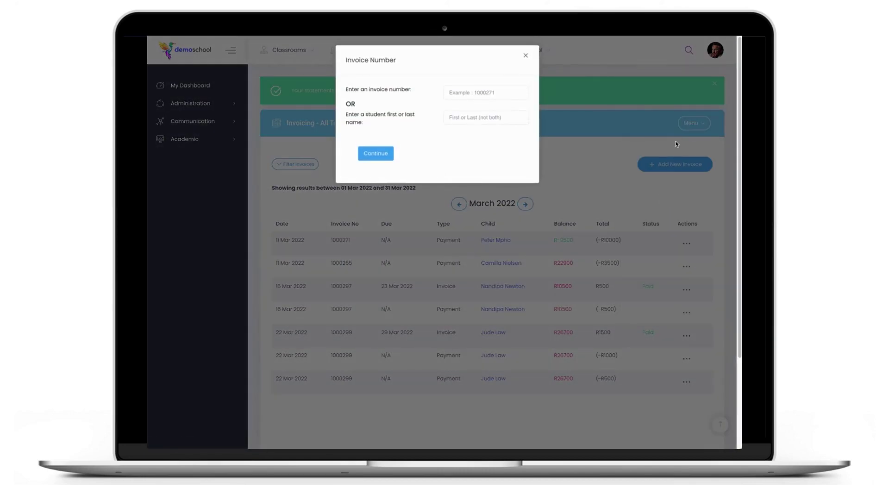
{"action": "left_click", "coordinate": [473, 93]}
{"action": "type", "text": "299"}
{"action": "left_click", "coordinate": [384, 155]}
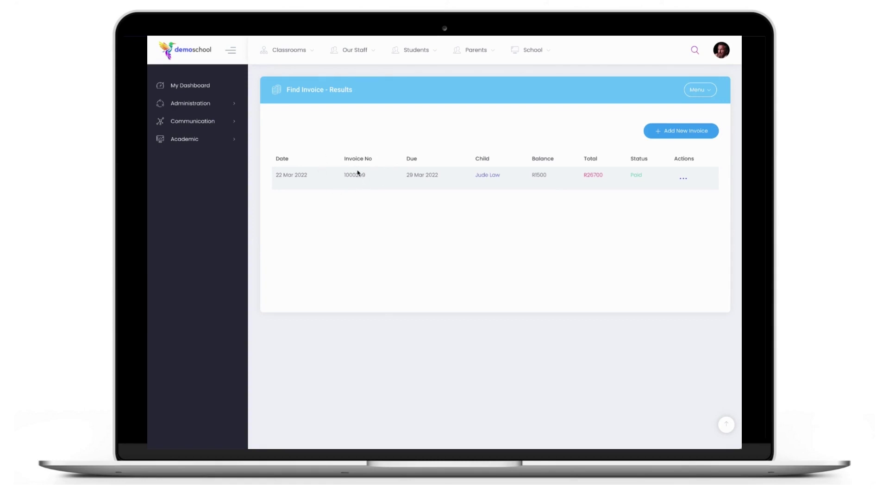
- Find all of the invoiced child's invoices by the student's first name
{"action": "left_click", "coordinate": [703, 94]}
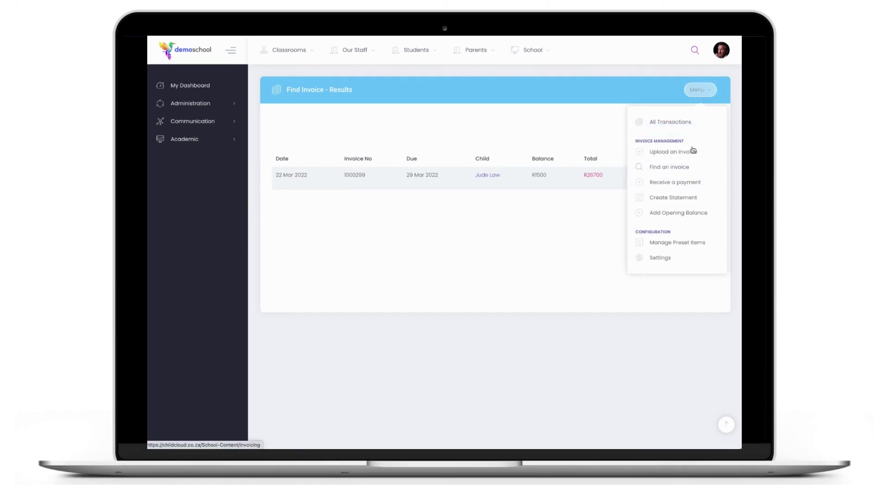
{"action": "left_click", "coordinate": [667, 168]}
{"action": "left_click", "coordinate": [479, 116]}
{"action": "type", "text": "l"}
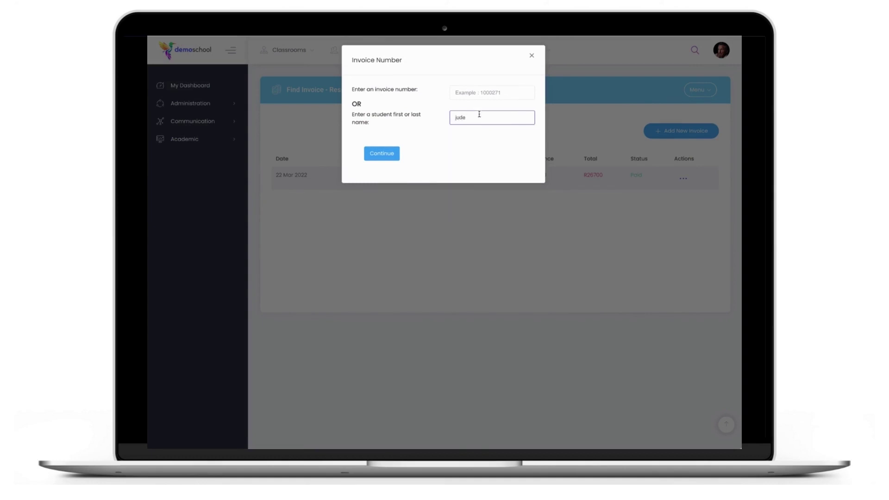
{"action": "left_click", "coordinate": [373, 155]}
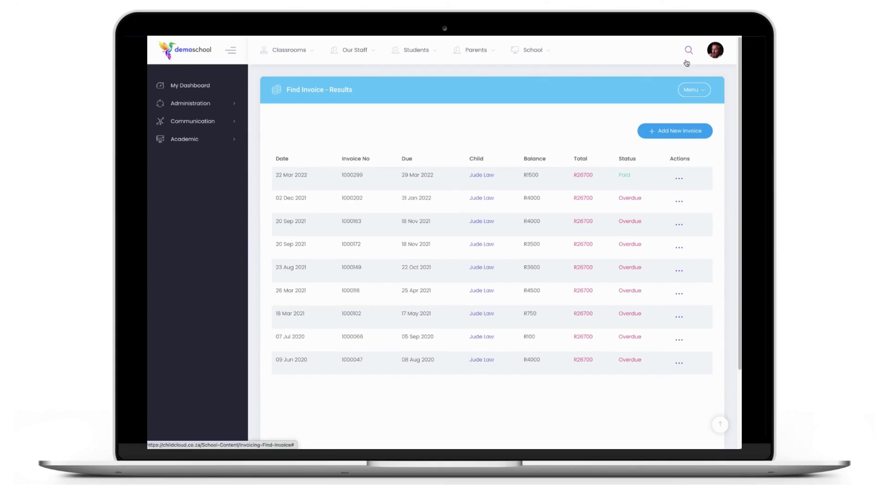
- Switch to the parent account and open the child's invoices
{"action": "left_click", "coordinate": [693, 90]}
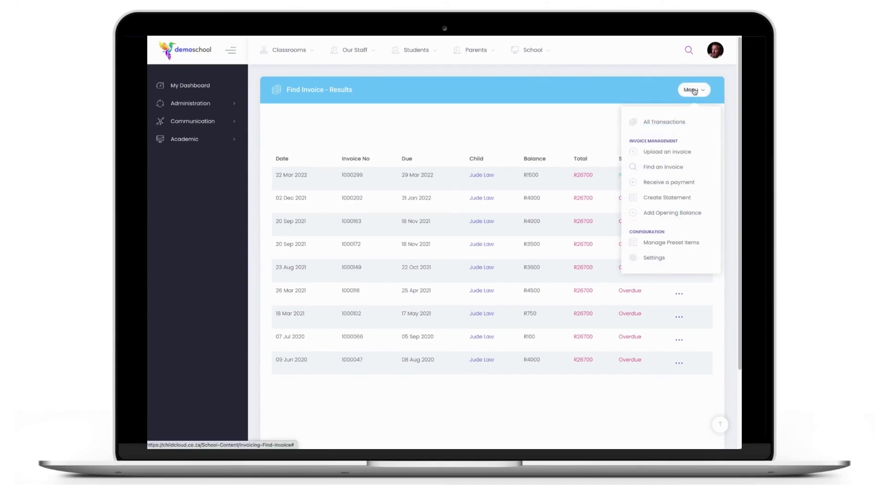
{"action": "left_click", "coordinate": [714, 50]}
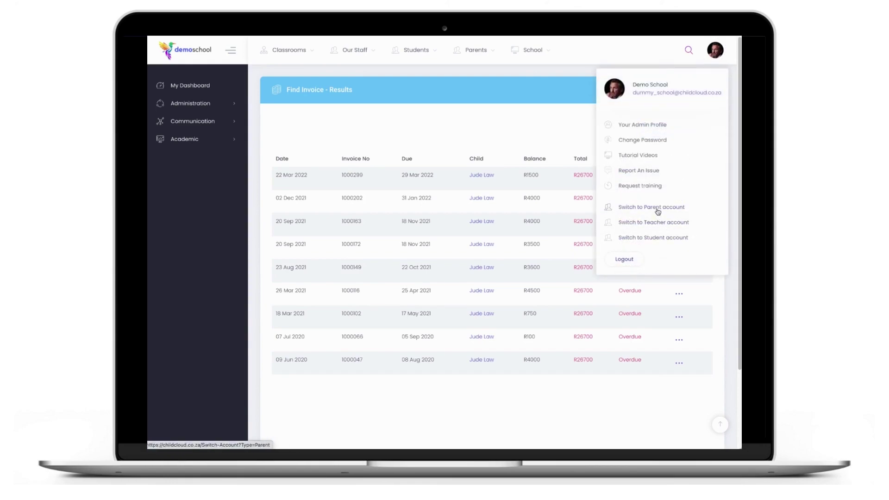
{"action": "left_click", "coordinate": [657, 211]}
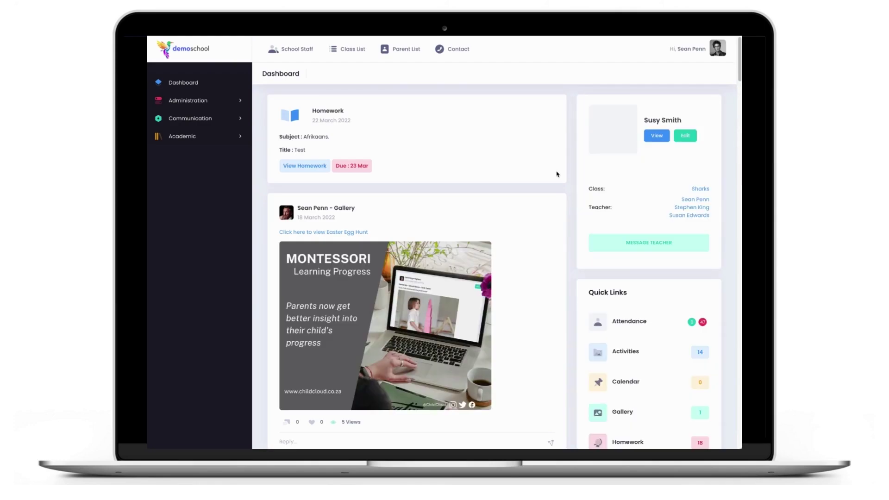
{"action": "left_click", "coordinate": [179, 101]}
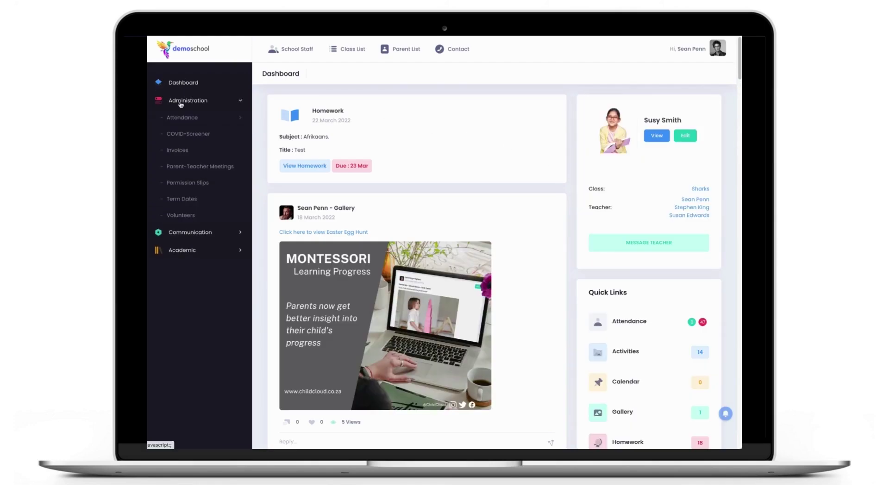
{"action": "left_click", "coordinate": [182, 151]}
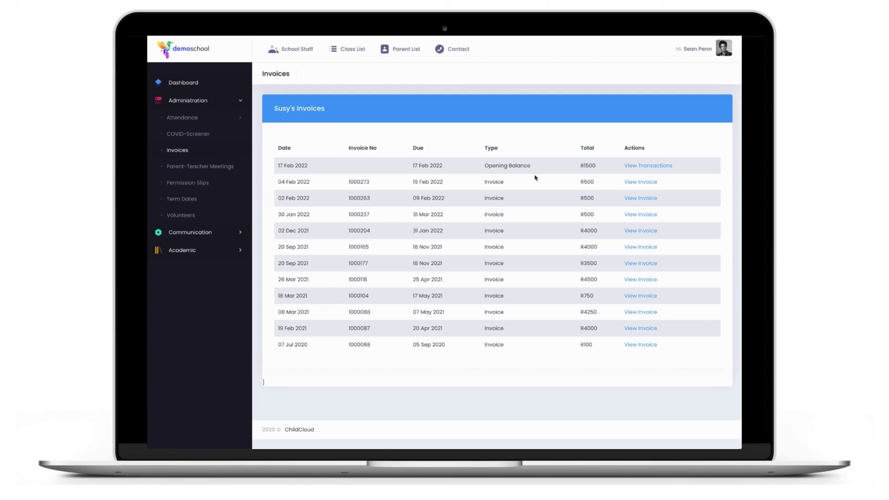
- View the opening balance transactions and the 04 February 2022 invoice, and return to the parent's invoice list
{"action": "left_click", "coordinate": [640, 166]}
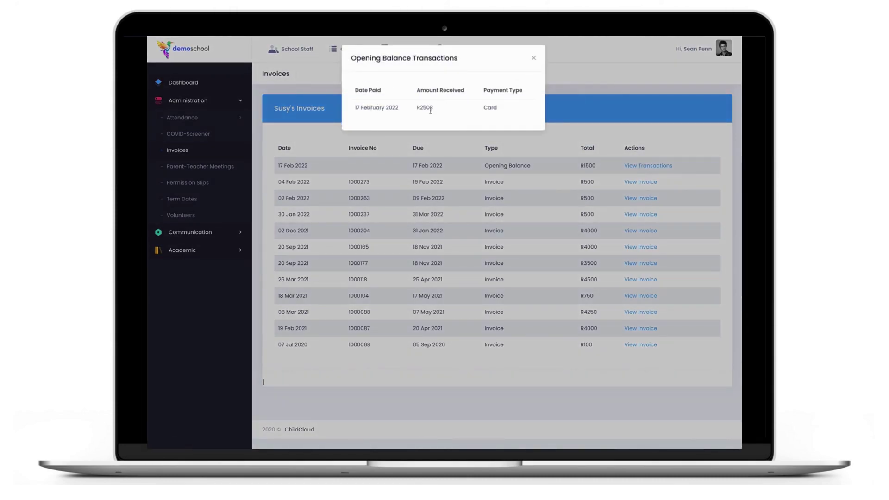
{"action": "left_click", "coordinate": [534, 58]}
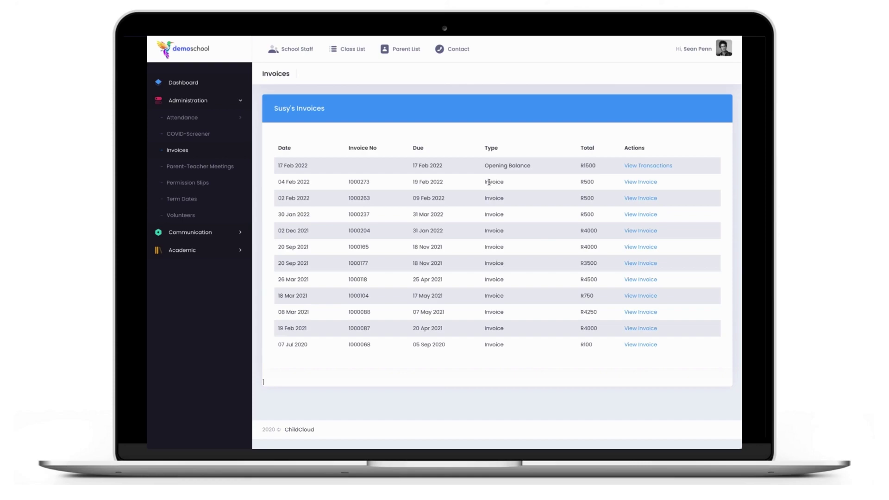
{"action": "left_click", "coordinate": [631, 181]}
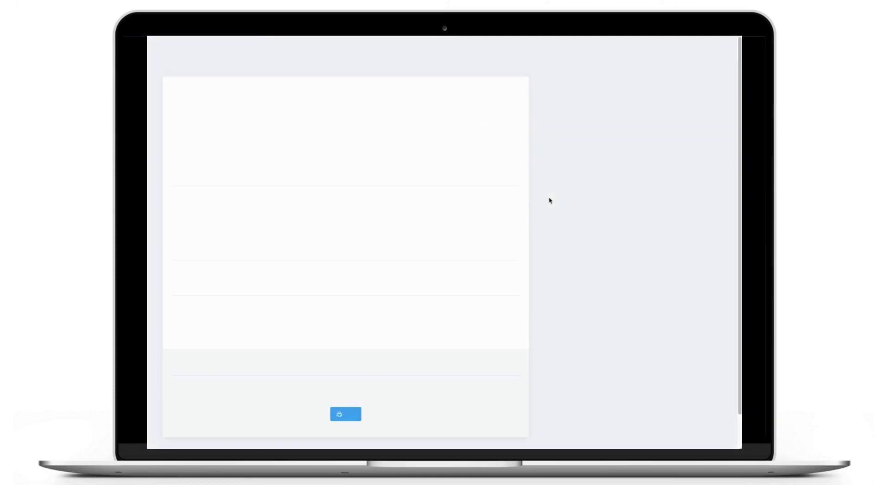
{"action": "scroll", "coordinate": [451, 222], "scroll_direction": "down", "scroll_amount": 2}
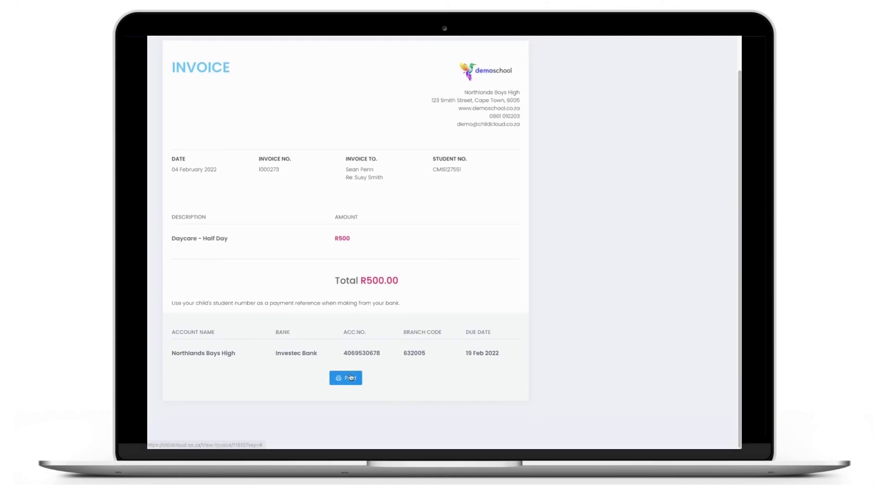
{"action": "scroll", "coordinate": [694, 80], "scroll_direction": "up", "scroll_amount": 2}
{"action": "key", "text": "alt+Left"}
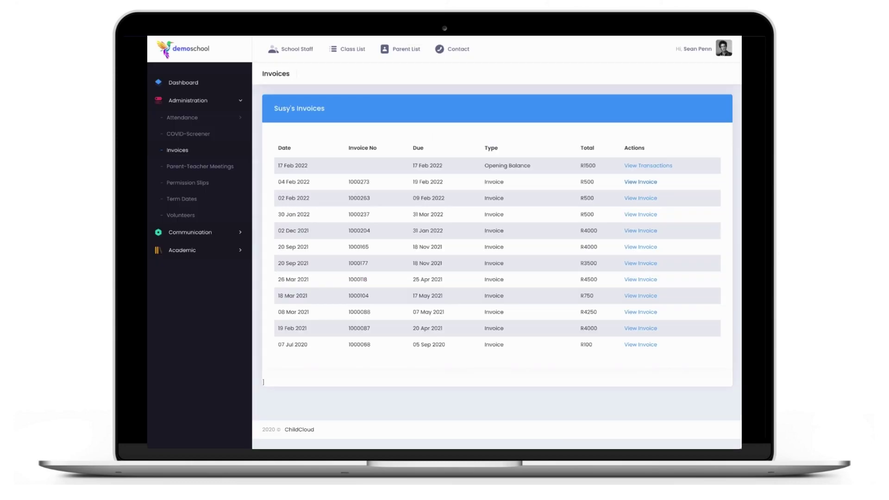
- Switch back to the school admin account and open the invoicing transactions
{"action": "left_click", "coordinate": [720, 50]}
{"action": "left_click", "coordinate": [645, 279]}
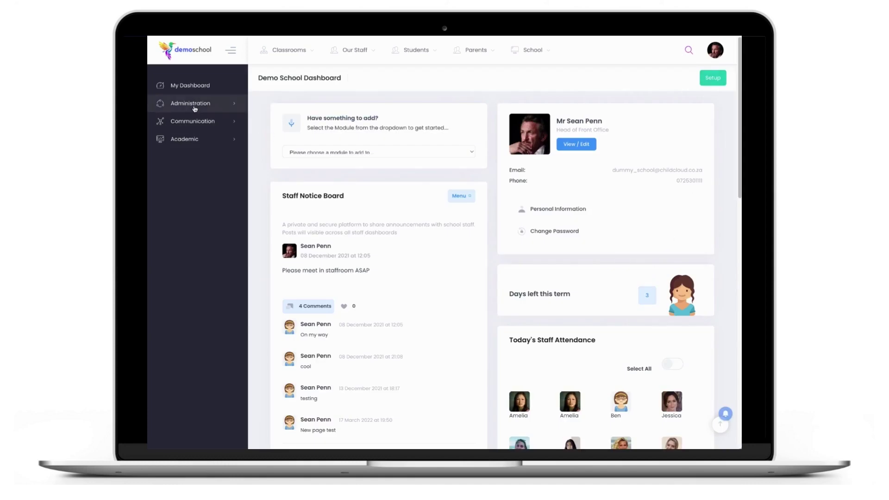
{"action": "left_click", "coordinate": [194, 105]}
{"action": "left_click", "coordinate": [187, 223]}
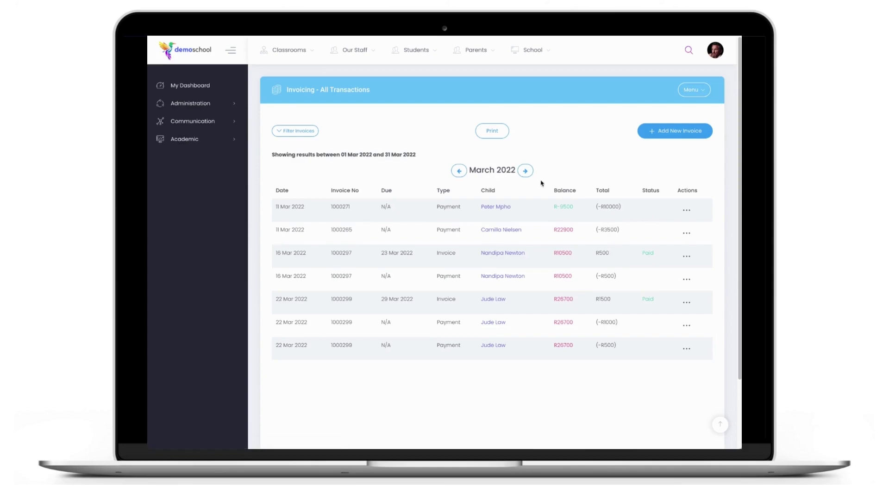
- Filter the invoices to the last 365 days for the child invoiced on 22 March 2022, with all statuses and types
{"action": "left_click", "coordinate": [298, 135]}
{"action": "left_click", "coordinate": [336, 105]}
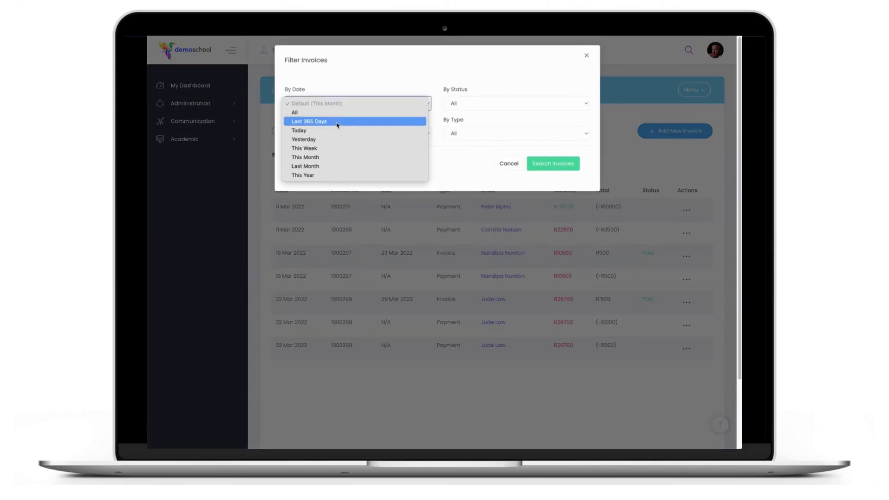
{"action": "left_click", "coordinate": [323, 121]}
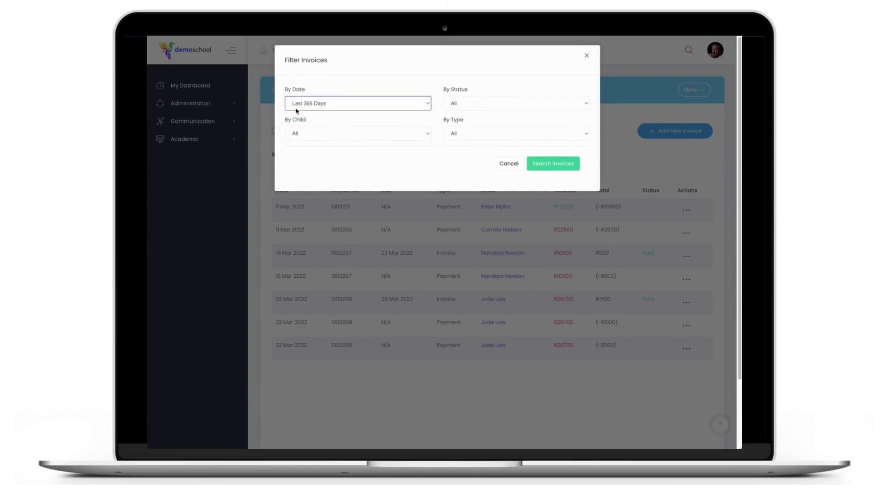
{"action": "left_click", "coordinate": [305, 134]}
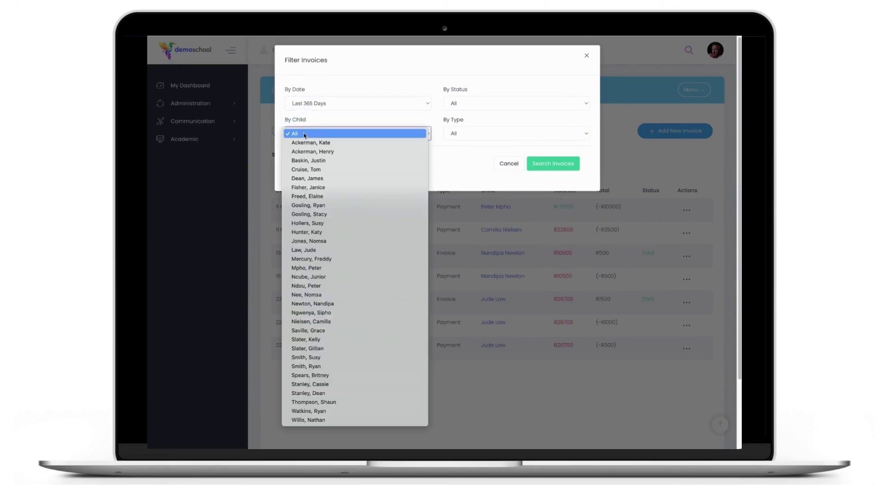
{"action": "left_click", "coordinate": [319, 250]}
{"action": "left_click", "coordinate": [483, 133]}
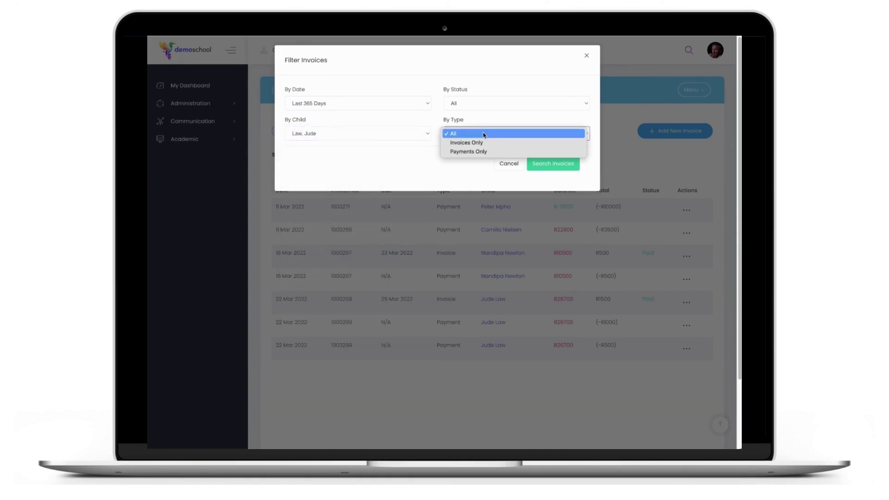
{"action": "left_click", "coordinate": [421, 167]}
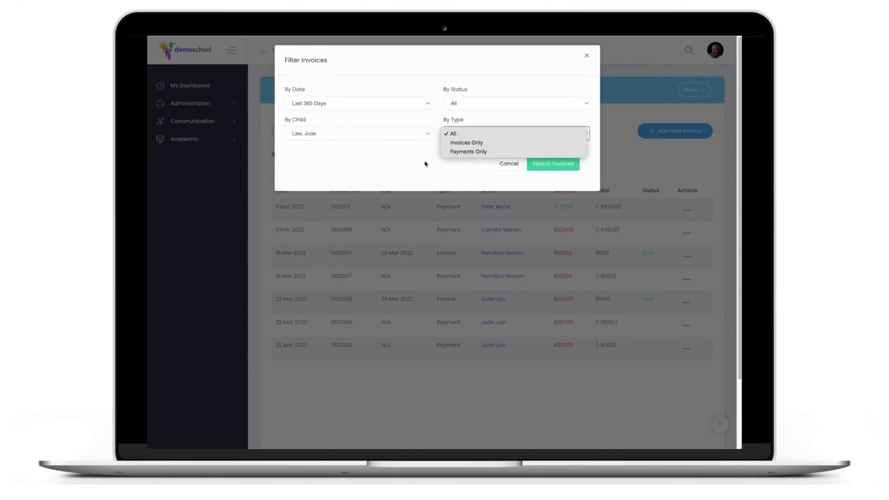
{"action": "left_click", "coordinate": [464, 104]}
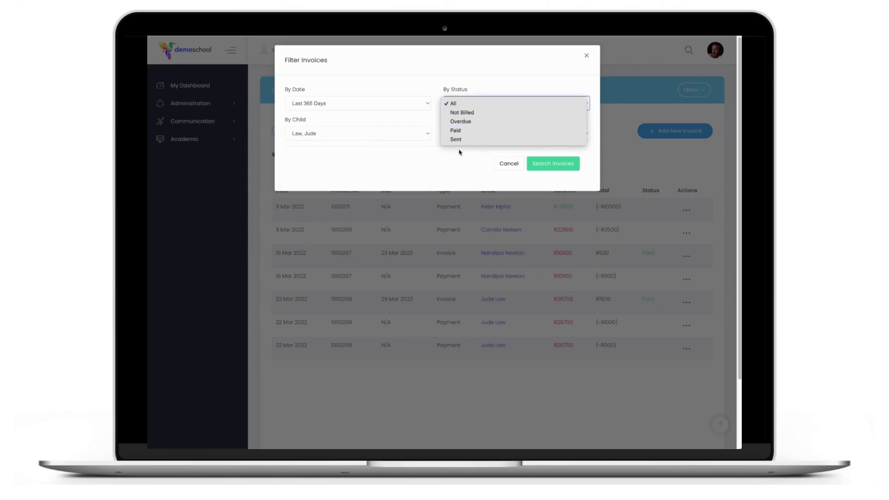
{"action": "left_click", "coordinate": [466, 101]}
{"action": "left_click", "coordinate": [543, 166]}
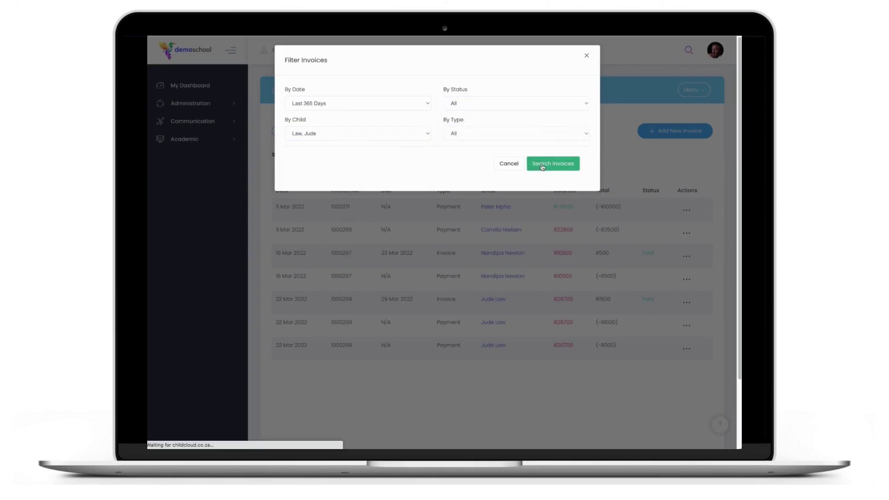
{"action": "scroll", "coordinate": [531, 272], "scroll_direction": "down", "scroll_amount": 1}
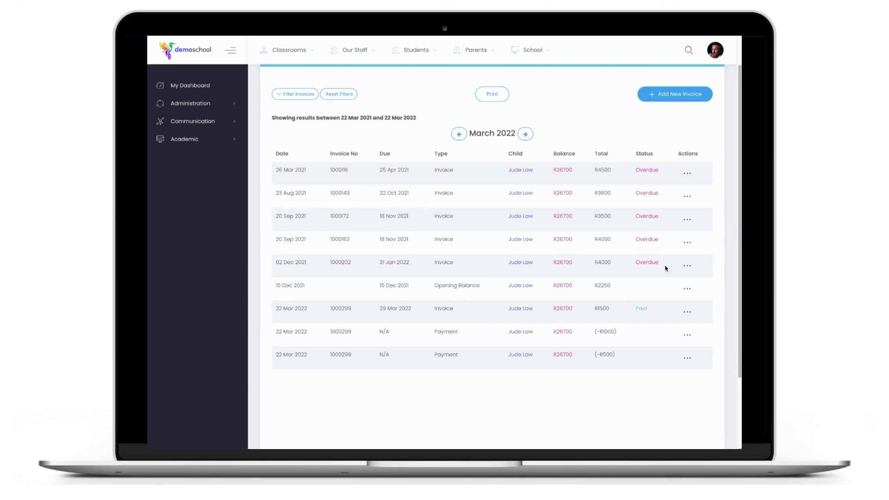
{"action": "left_click", "coordinate": [693, 173]}
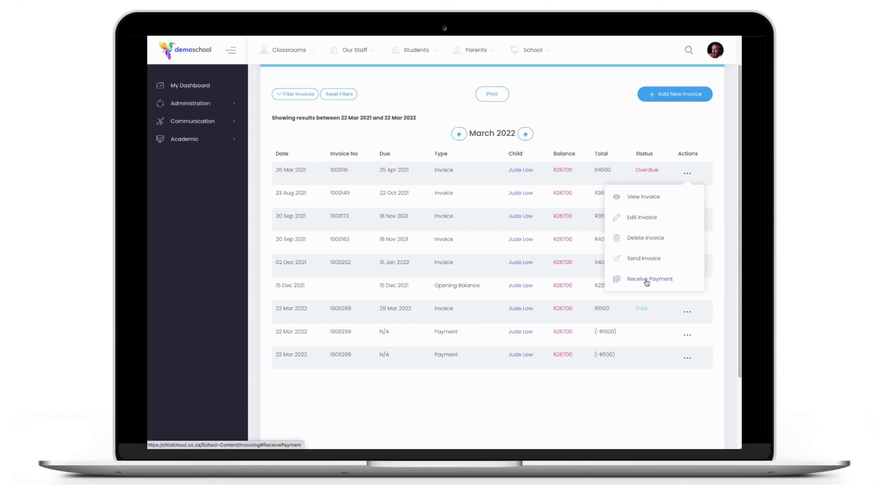
{"action": "left_click", "coordinate": [630, 373]}
- Add an opening balance of 15000 for the second child in the child list
{"action": "scroll", "coordinate": [639, 210], "scroll_direction": "up", "scroll_amount": 2}
{"action": "left_click", "coordinate": [696, 91]}
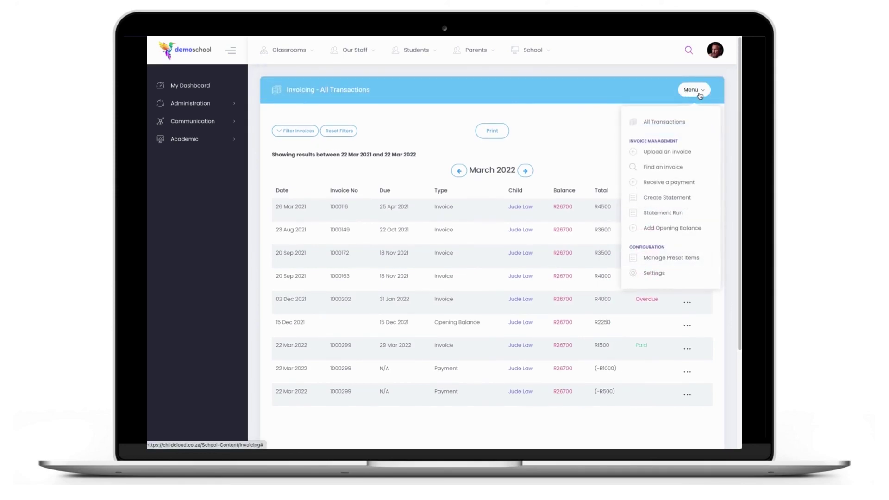
{"action": "left_click", "coordinate": [669, 229]}
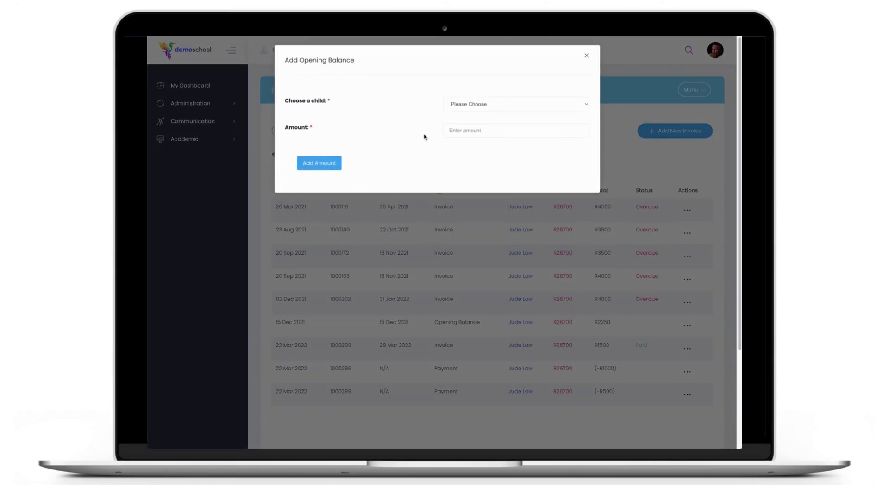
{"action": "left_click", "coordinate": [486, 105]}
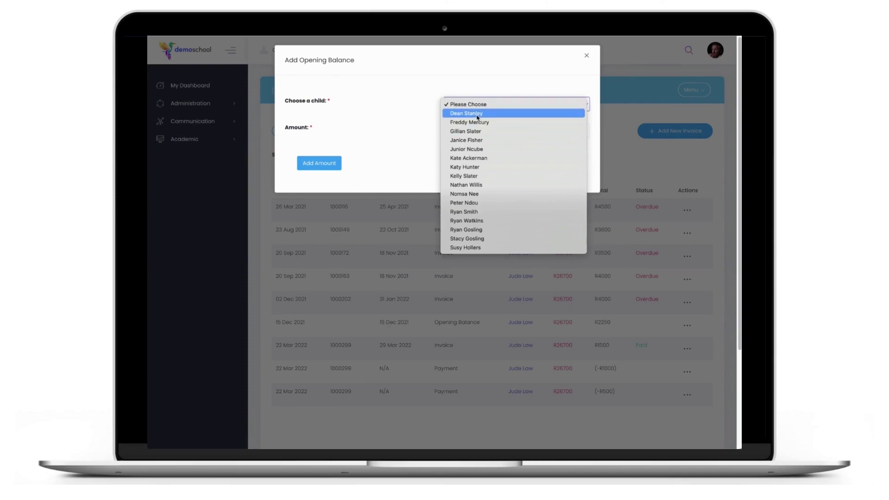
{"action": "left_click", "coordinate": [478, 123]}
{"action": "left_click", "coordinate": [495, 131]}
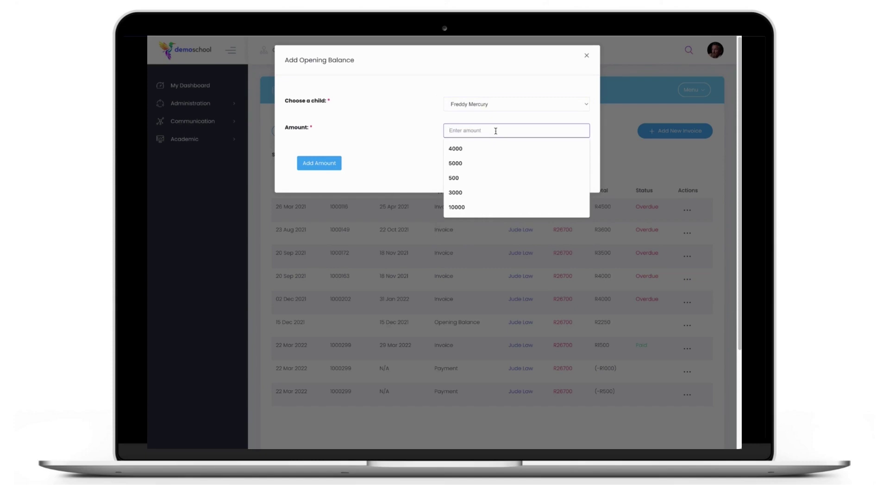
{"action": "type", "text": "15000"}
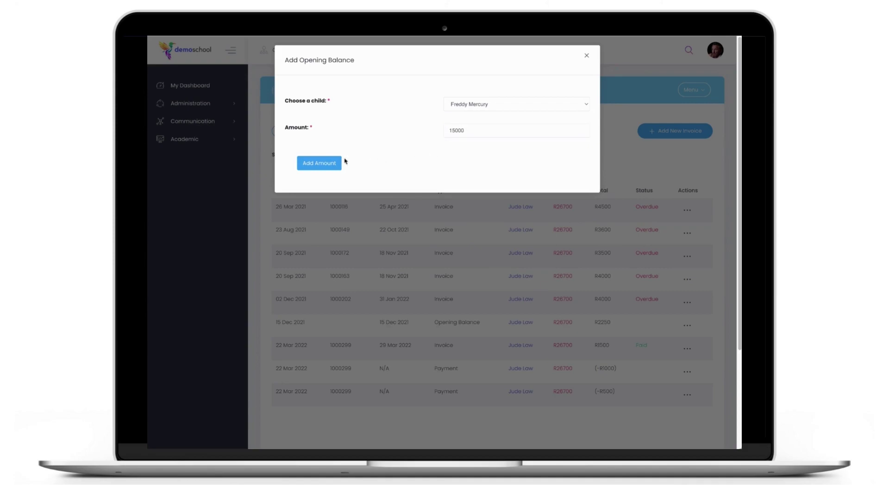
{"action": "left_click", "coordinate": [330, 162]}
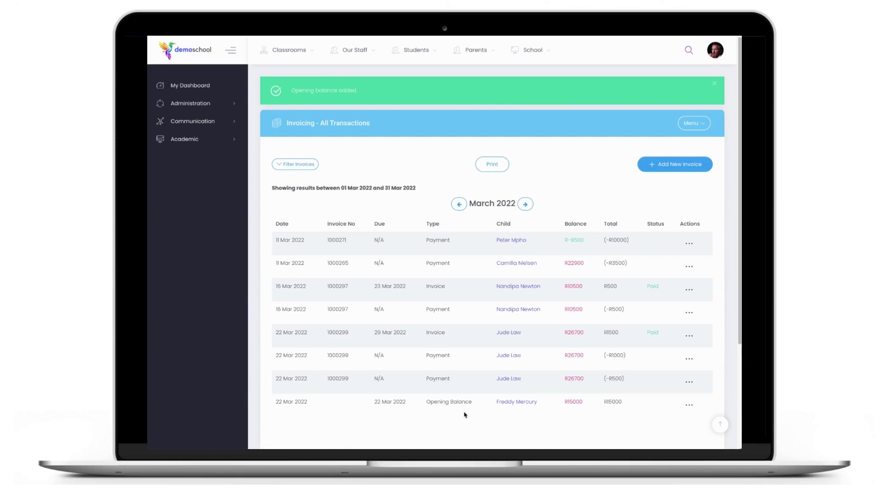
- Open the new opening balance for editing and record a 10000 Bank Transfer payment against it
{"action": "left_click", "coordinate": [689, 406]}
{"action": "left_click", "coordinate": [659, 429]}
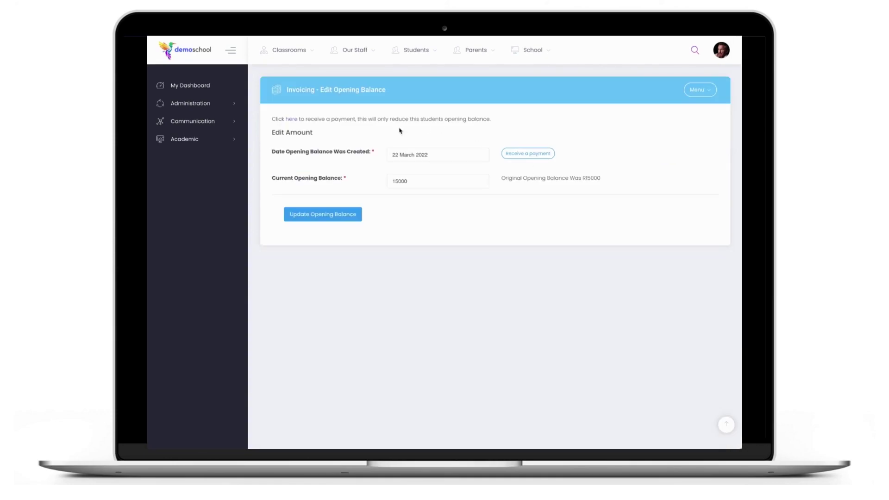
{"action": "left_click", "coordinate": [528, 153]}
{"action": "left_click", "coordinate": [475, 117]}
{"action": "type", "text": "10000"}
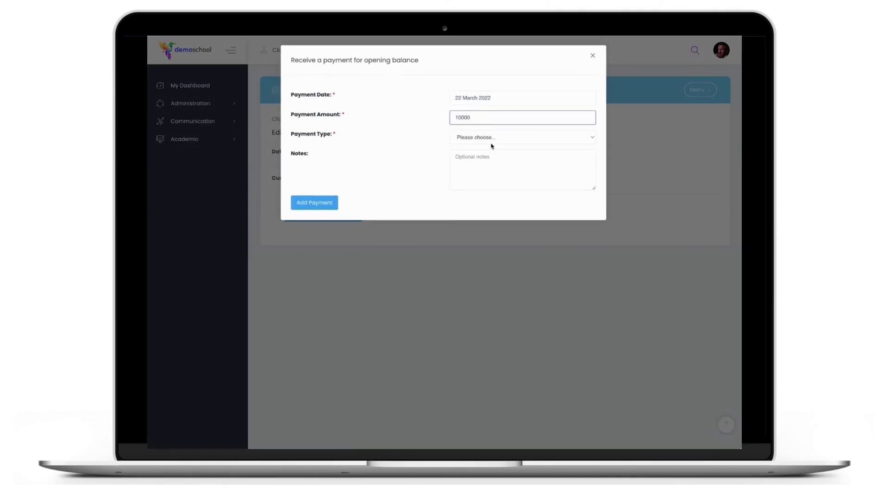
{"action": "left_click", "coordinate": [491, 146]}
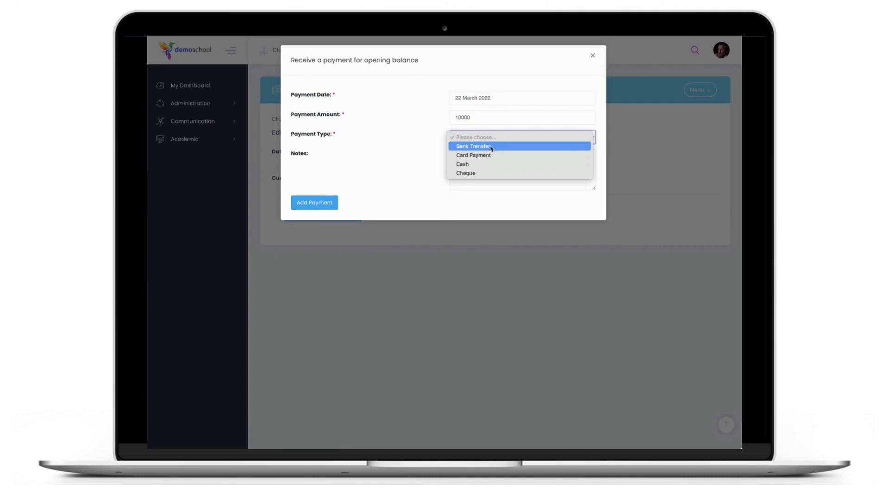
{"action": "left_click", "coordinate": [482, 144]}
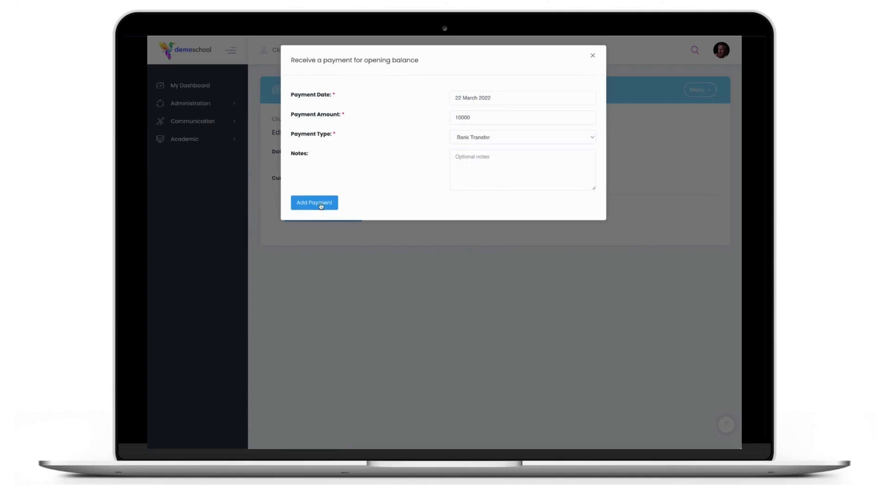
{"action": "left_click", "coordinate": [320, 203]}
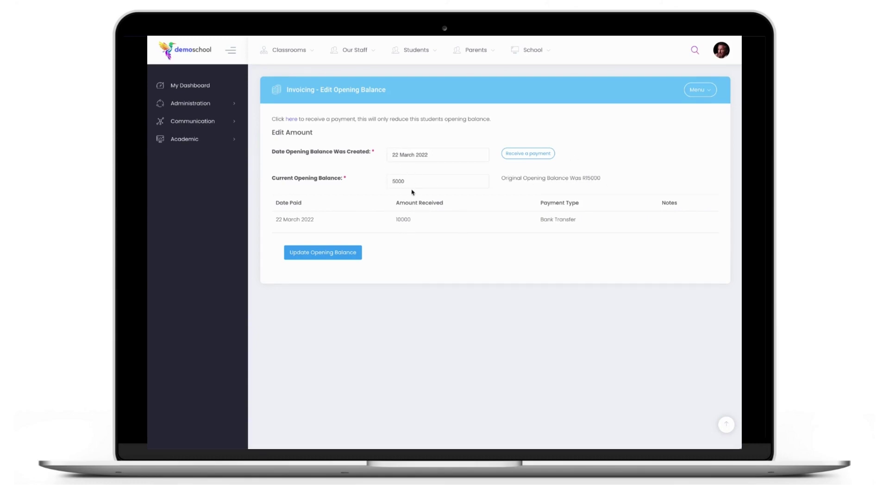
- Record a further 5000 Bank Transfer payment against the opening balance and return to the invoicing home
{"action": "left_click", "coordinate": [528, 153]}
{"action": "left_click", "coordinate": [474, 122]}
{"action": "type", "text": "50"}
{"action": "left_click", "coordinate": [456, 150]}
{"action": "left_click", "coordinate": [458, 138]}
{"action": "left_click", "coordinate": [466, 145]}
{"action": "left_click", "coordinate": [314, 202]}
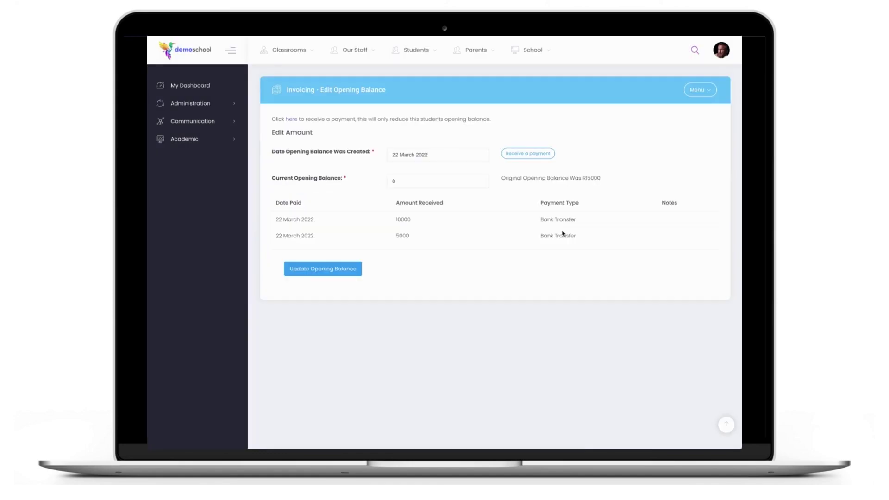
{"action": "left_click", "coordinate": [699, 89]}
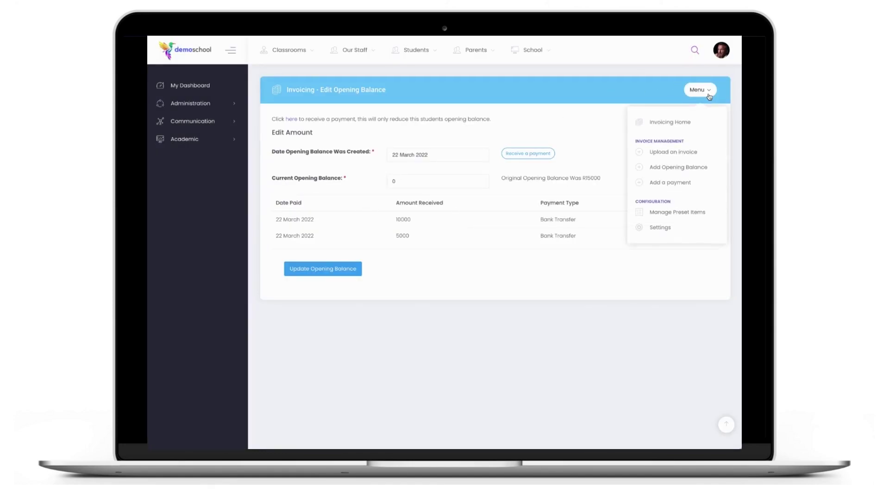
{"action": "left_click", "coordinate": [673, 121]}
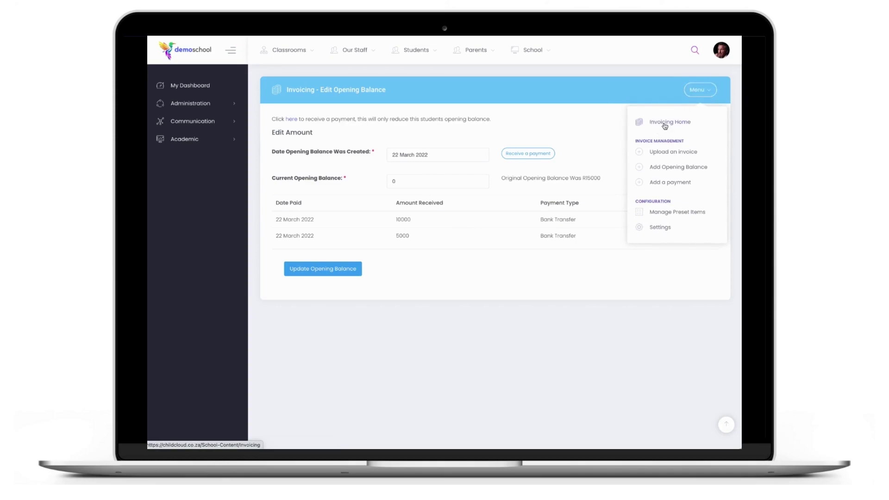
{"action": "left_click", "coordinate": [709, 89]}
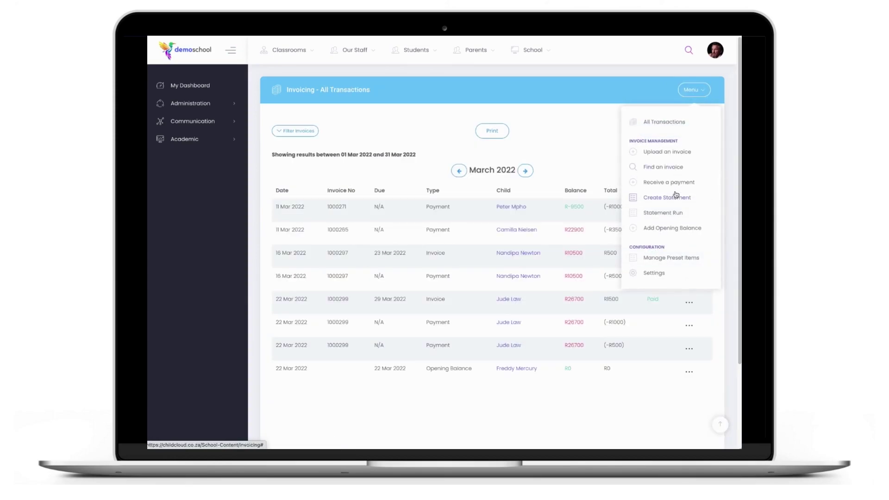
{"action": "left_click", "coordinate": [717, 204]}
{"action": "left_click", "coordinate": [697, 86]}
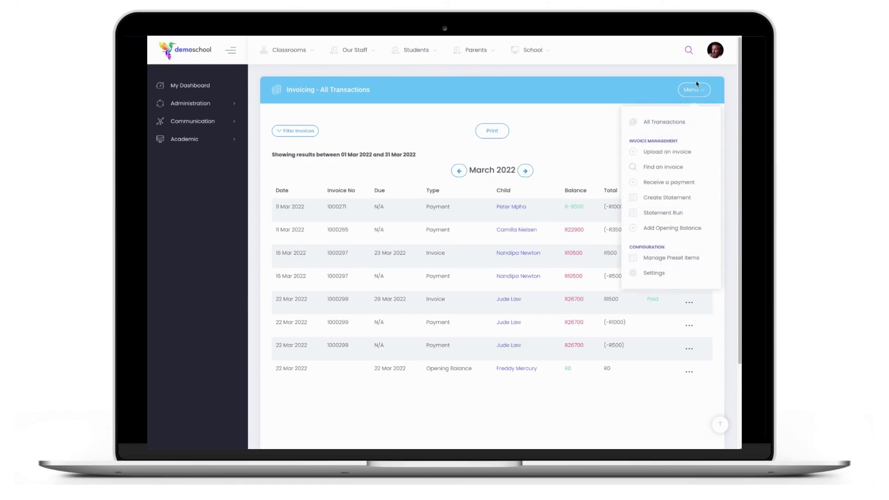